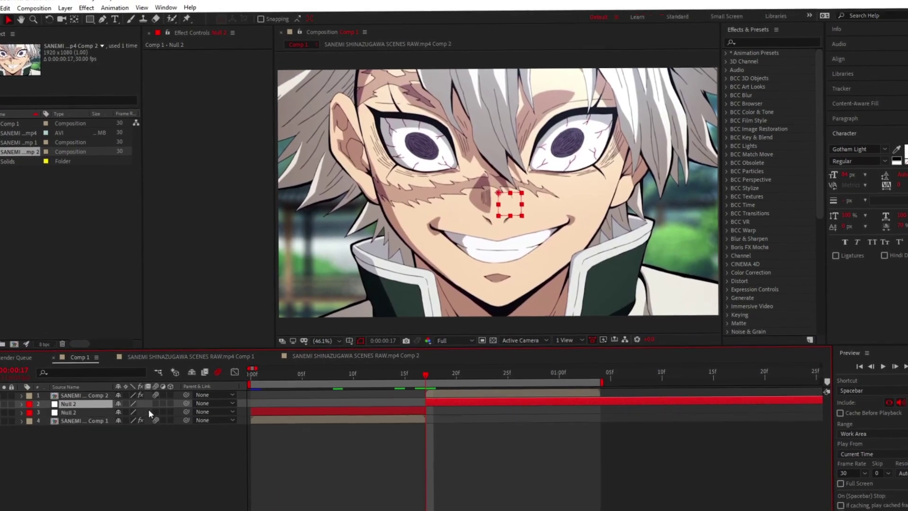
Step: Move the later Null 2 above the second clip and trim it to end with that clip at 0:00:01:04
{"action": "left_click_drag", "start_coordinate": [100, 387], "coordinate": [100, 387]}
{"action": "left_click_drag", "start_coordinate": [423, 371], "coordinate": [504, 372]}
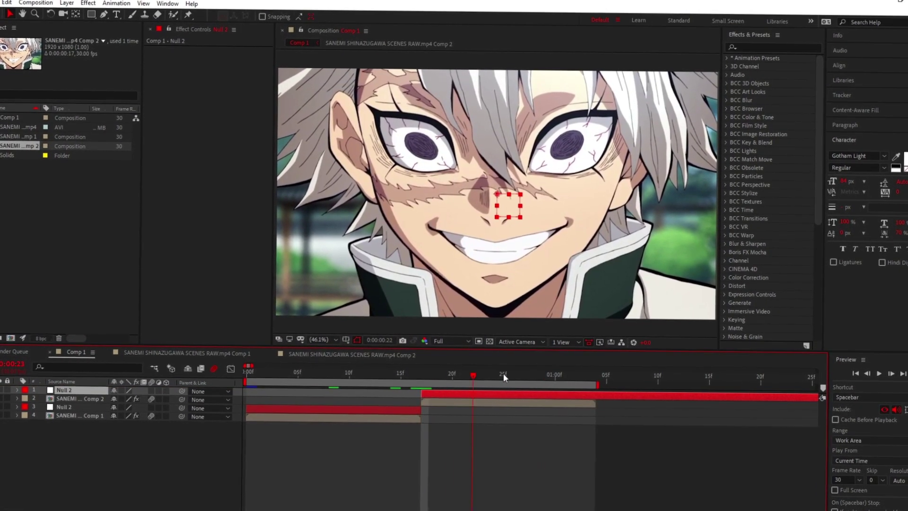
{"action": "key", "text": "ctrl+shift+d"}
{"action": "key", "text": "Delete"}
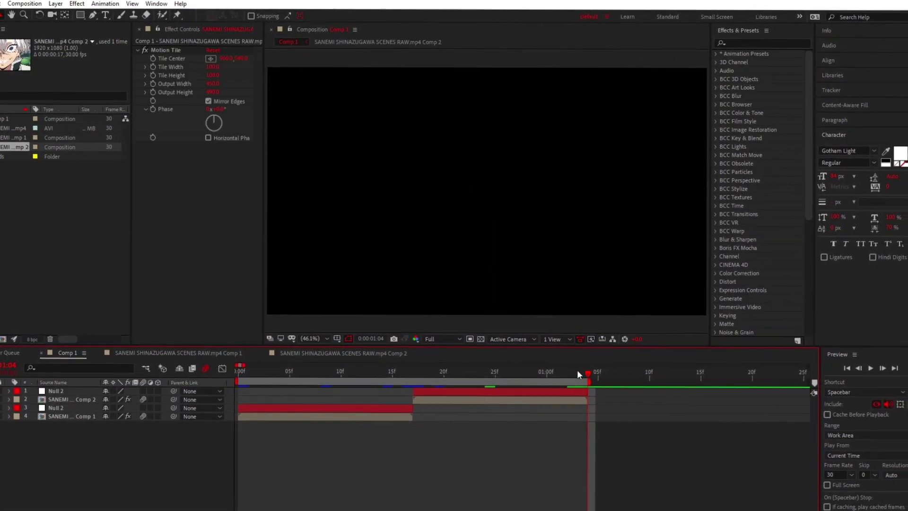
Step: Duplicate both Null 2 layers so each clip has two nulls above it
{"action": "left_click_drag", "start_coordinate": [587, 371], "coordinate": [321, 396]}
{"action": "left_click", "coordinate": [303, 408]}
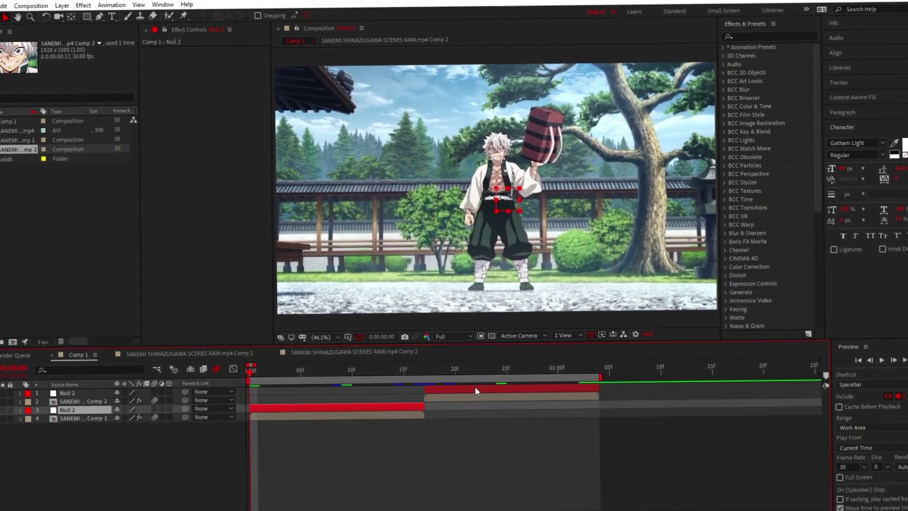
{"action": "left_click", "coordinate": [465, 392], "text": "ctrl"}
{"action": "key", "text": "ctrl+d"}
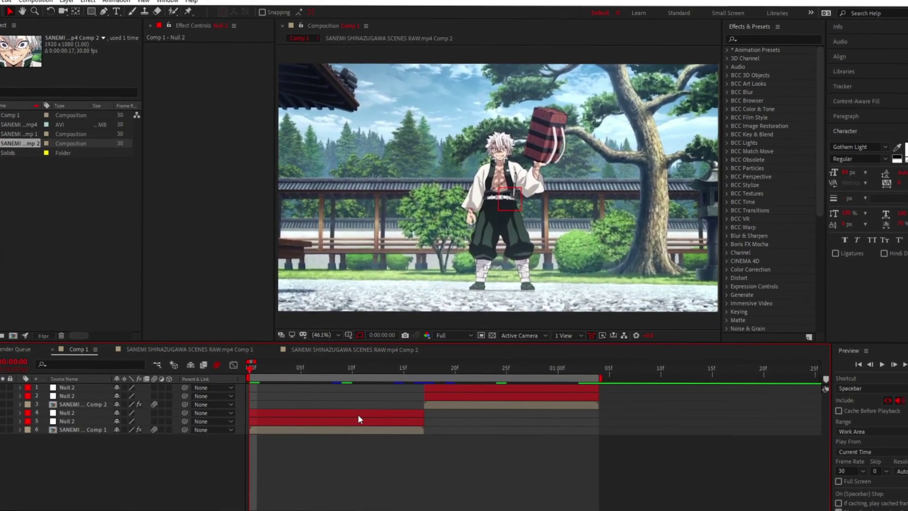
Step: Parent each clip to the null directly above it, and that null to the other null above, for both clips
{"action": "left_click", "coordinate": [297, 425]}
{"action": "left_click", "coordinate": [295, 418]}
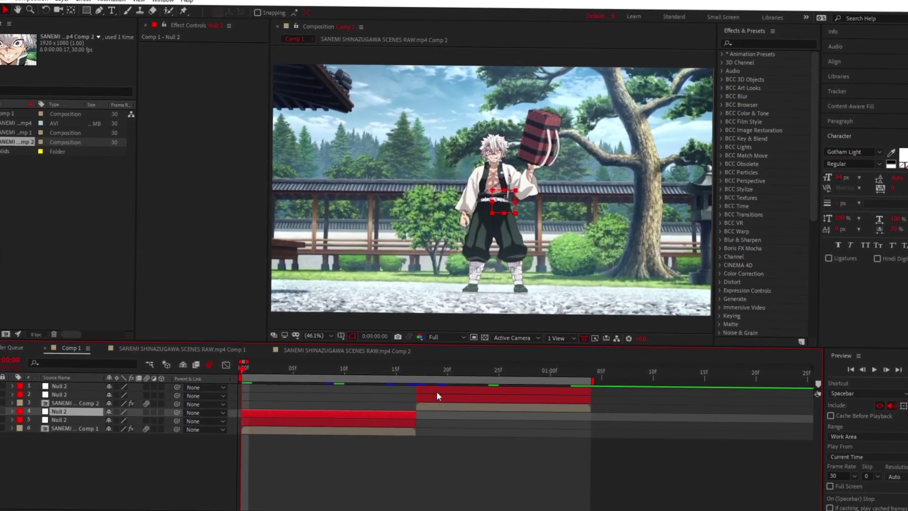
{"action": "left_click", "coordinate": [447, 398]}
{"action": "left_click", "coordinate": [489, 382]}
{"action": "left_click", "coordinate": [364, 444]}
{"action": "left_click", "coordinate": [280, 429]}
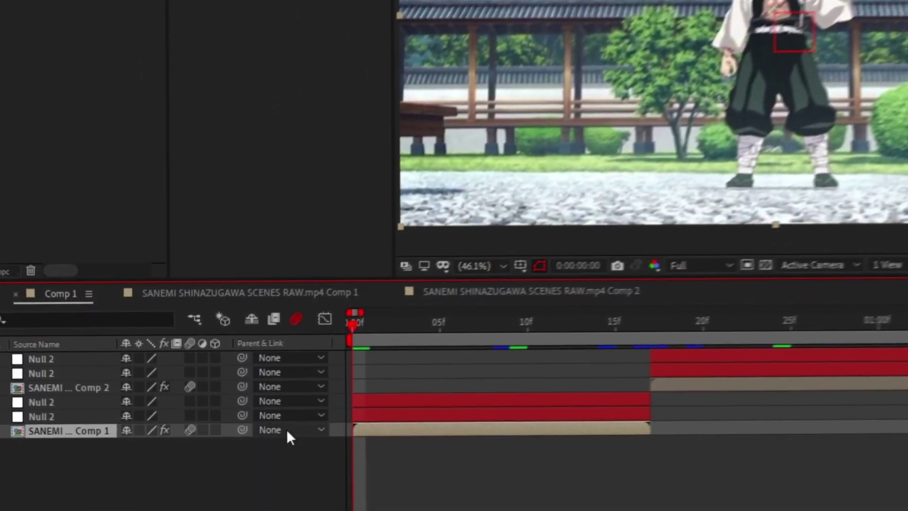
{"action": "left_click_drag", "start_coordinate": [256, 420], "coordinate": [298, 307]}
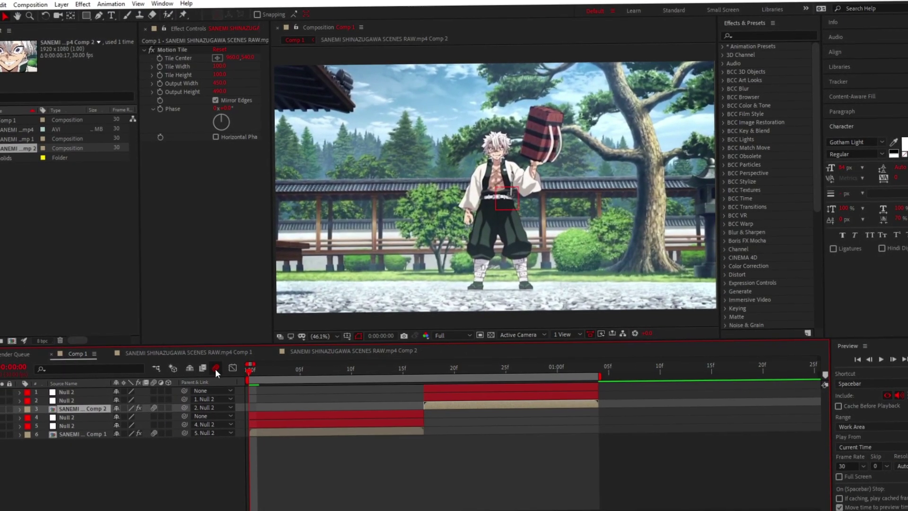
Step: Keyframe the layer 5 null's Scale at 500% on frame 0 and 100% on frame 16
{"action": "left_click", "coordinate": [276, 425]}
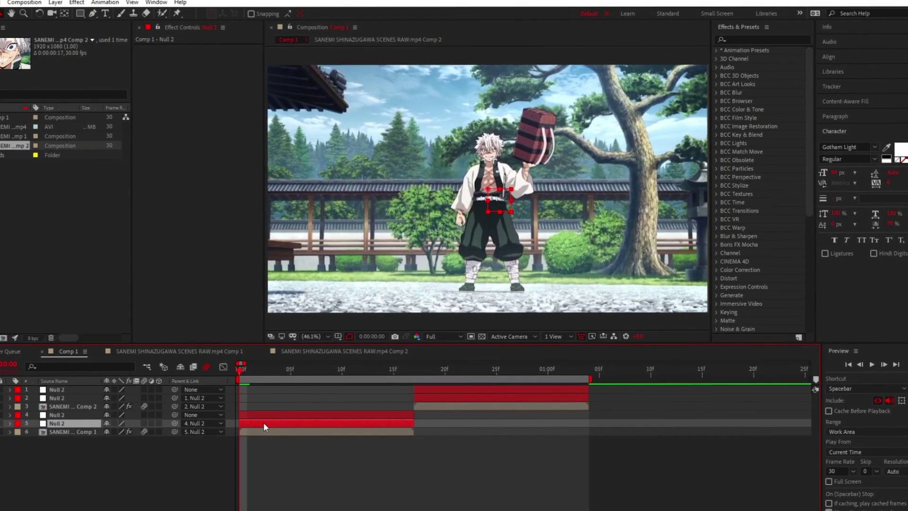
{"action": "scroll", "coordinate": [272, 428], "scroll_direction": "up", "scroll_amount": 1}
{"action": "left_click_drag", "start_coordinate": [272, 428], "coordinate": [424, 437]}
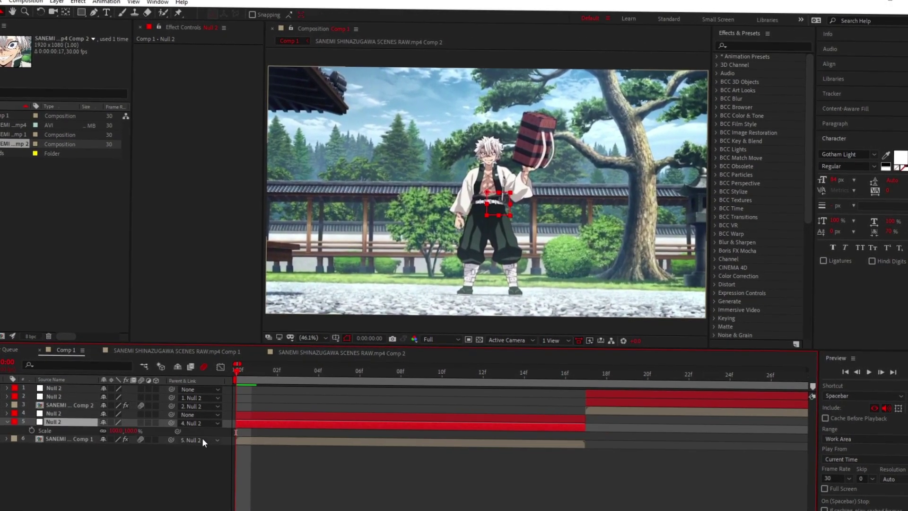
{"action": "key", "text": "s"}
{"action": "left_click_drag", "start_coordinate": [241, 437], "coordinate": [566, 446]}
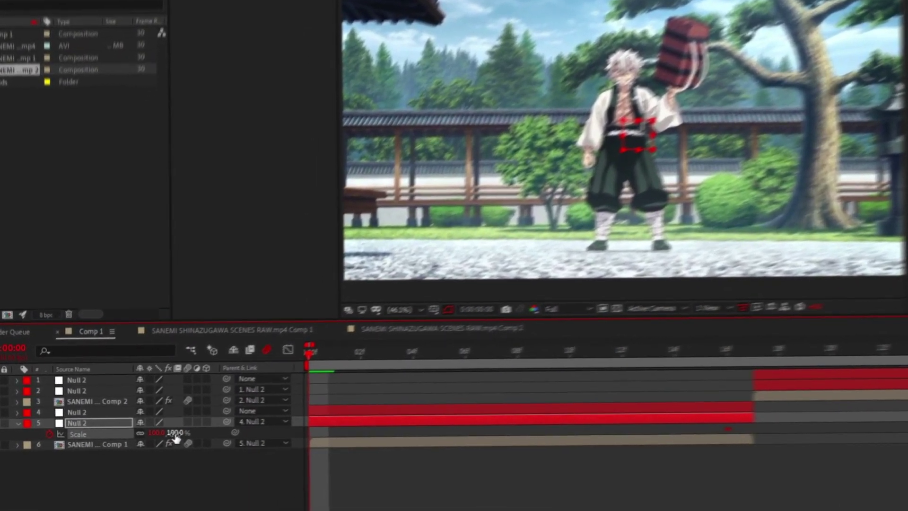
{"action": "left_click", "coordinate": [146, 432]}
{"action": "type", "text": "500"}
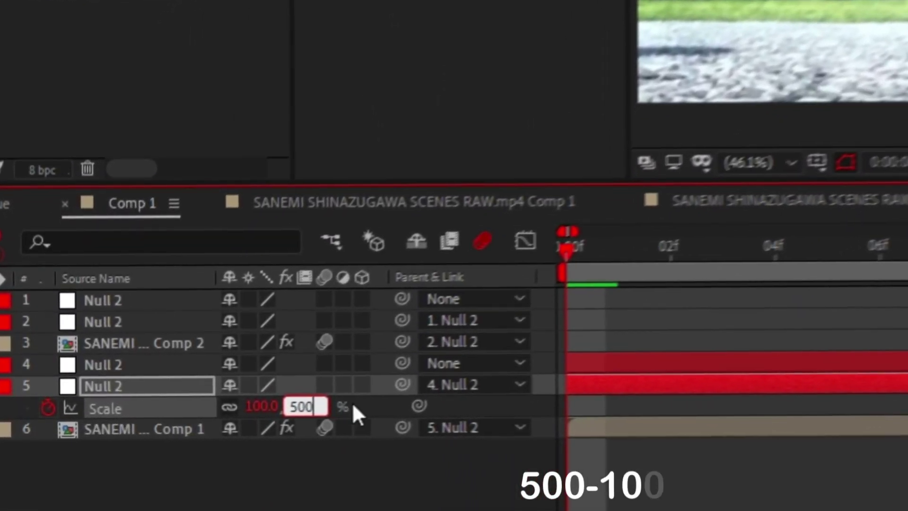
{"action": "key", "text": "Return"}
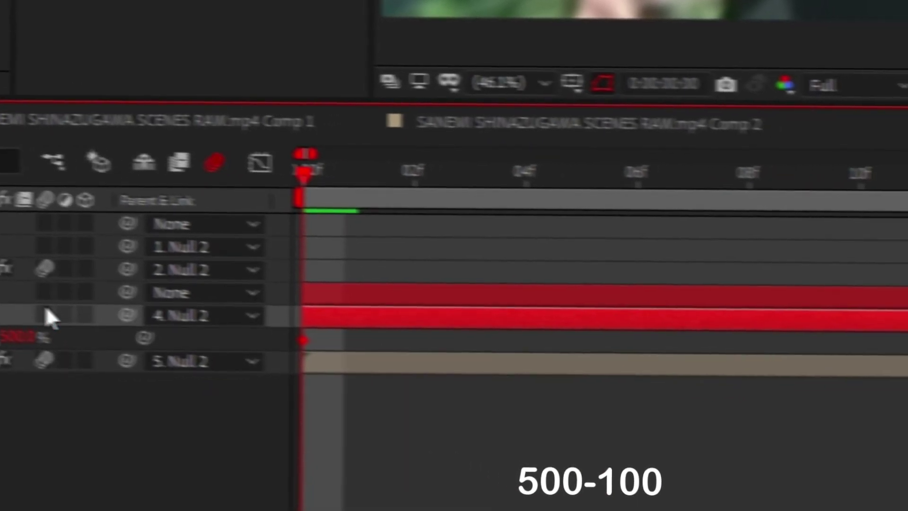
Step: Shape the layer 5 null's scale curve to fall steeply from frame 0 and flatten out towards frame 16, and preview the animation
{"action": "left_click", "coordinate": [415, 183]}
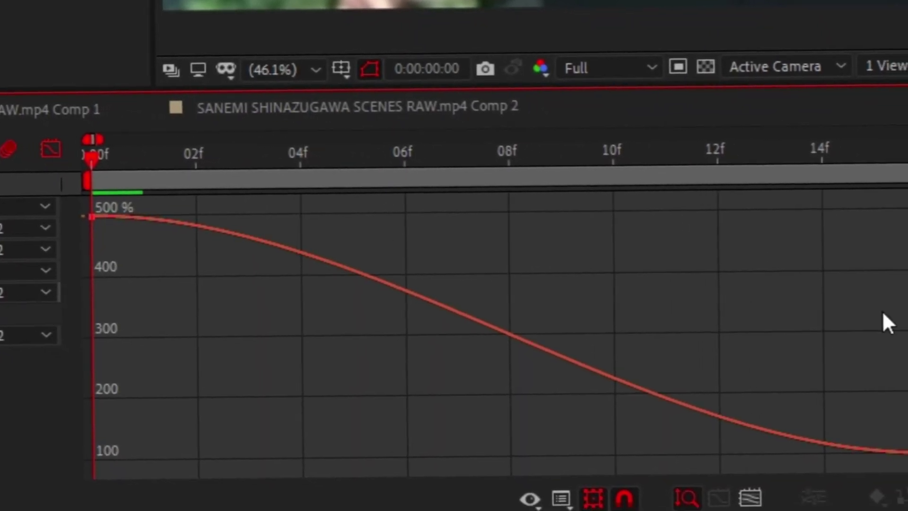
{"action": "left_click_drag", "start_coordinate": [906, 364], "coordinate": [698, 487]}
{"action": "left_click_drag", "start_coordinate": [334, 215], "coordinate": [356, 240]}
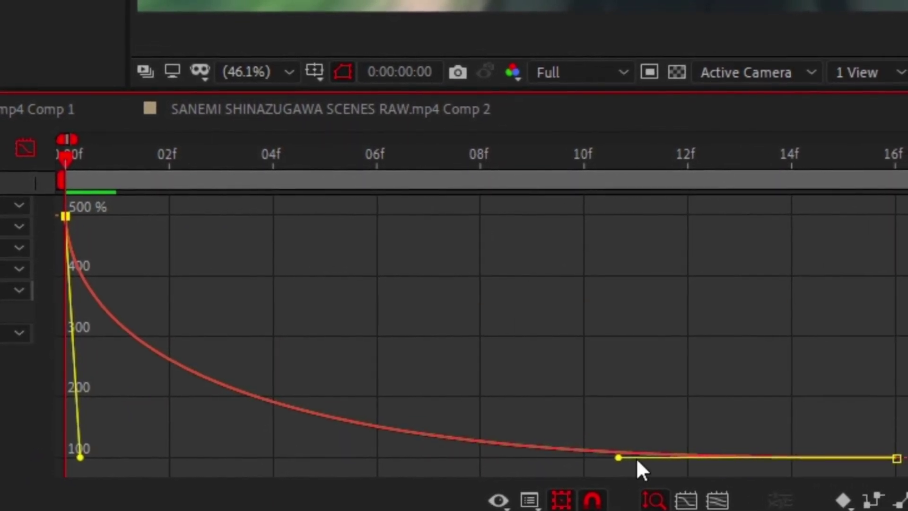
{"action": "left_click_drag", "start_coordinate": [613, 459], "coordinate": [539, 461]}
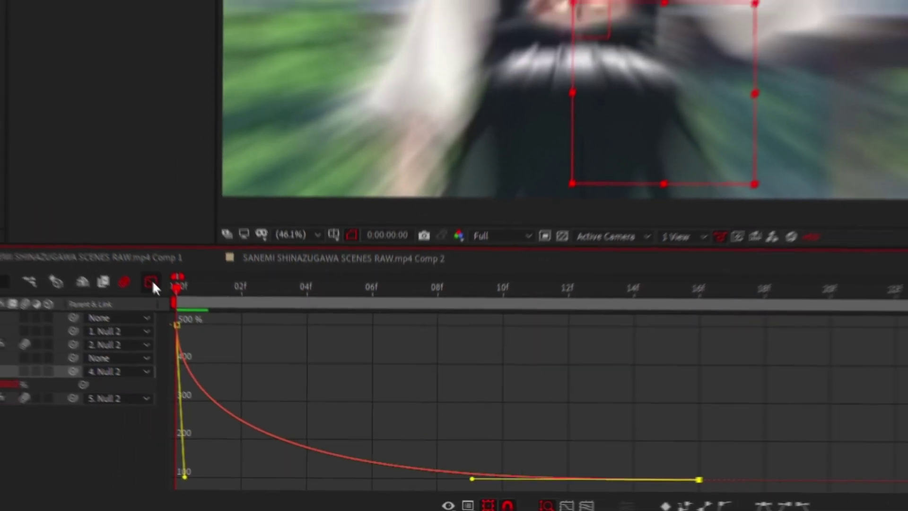
{"action": "left_click", "coordinate": [100, 232]}
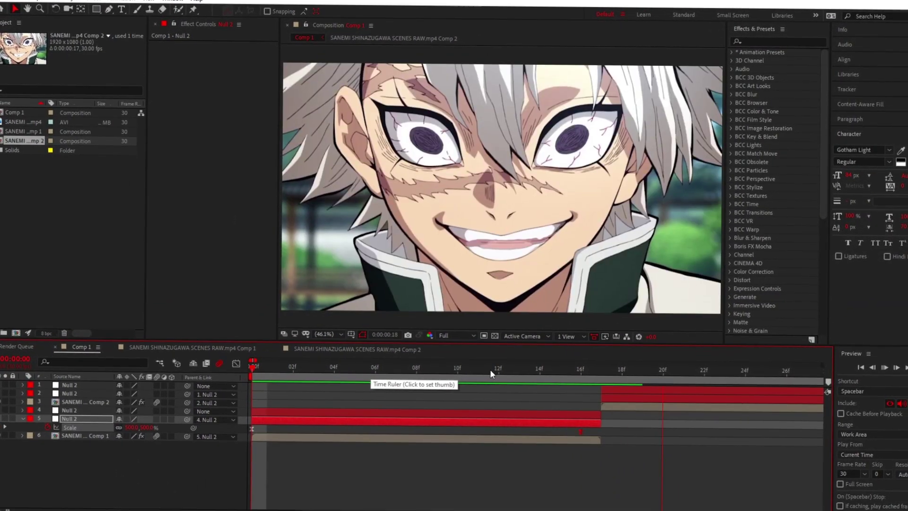
{"action": "key", "text": "space"}
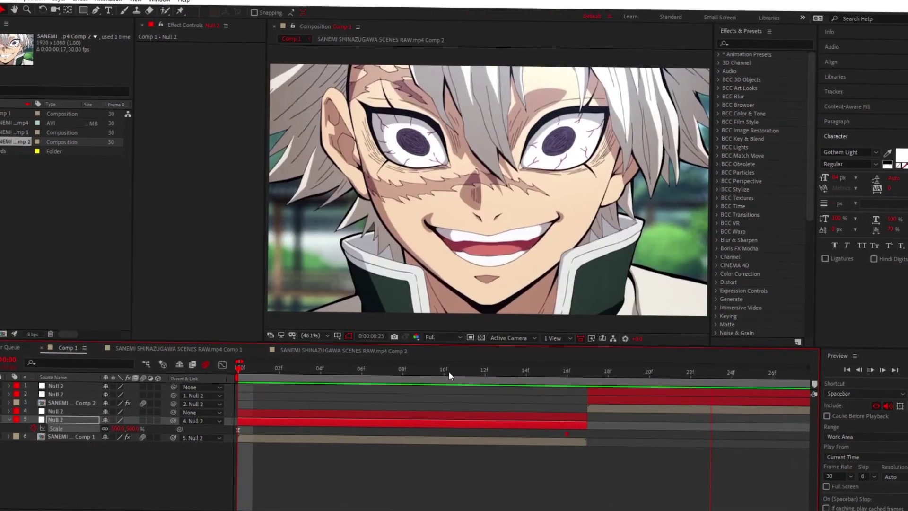
Step: Add Scale keyframes of 100% to the layer 4 null at frame 10 and frame 17
{"action": "mouse_move", "coordinate": [447, 370]}
{"action": "left_mouse_down"}
{"action": "mouse_move", "coordinate": [405, 370]}
{"action": "mouse_move", "coordinate": [443, 367]}
{"action": "left_mouse_up"}
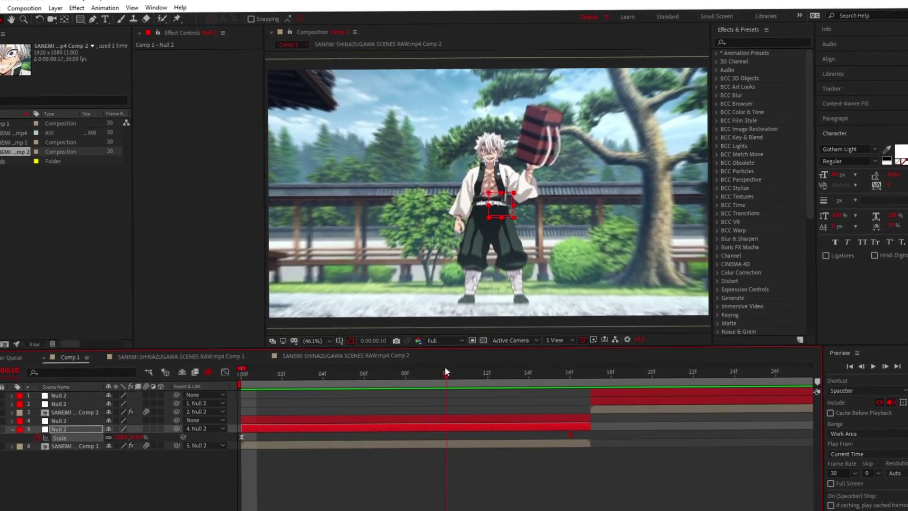
{"action": "left_click", "coordinate": [466, 418]}
{"action": "key", "text": "s"}
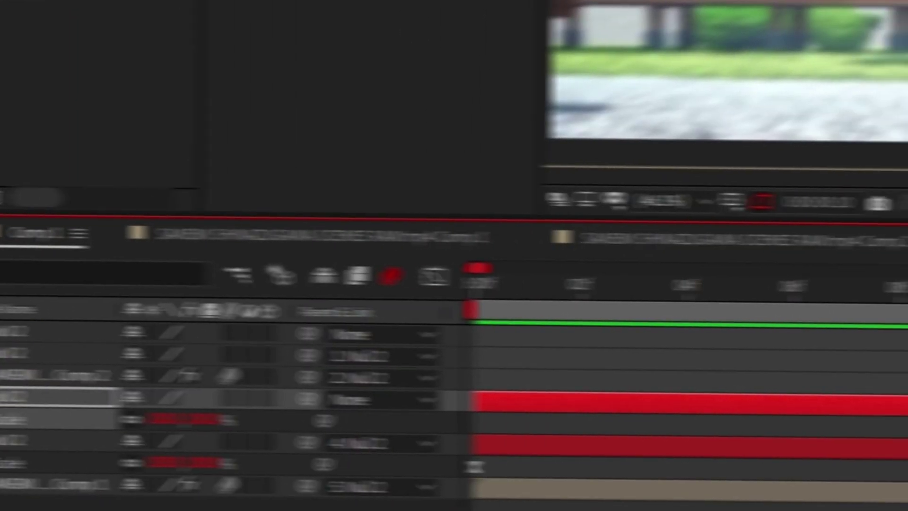
{"action": "mouse_move", "coordinate": [517, 276]}
{"action": "left_mouse_down"}
{"action": "mouse_move", "coordinate": [837, 274]}
{"action": "mouse_move", "coordinate": [826, 282]}
{"action": "left_mouse_up"}
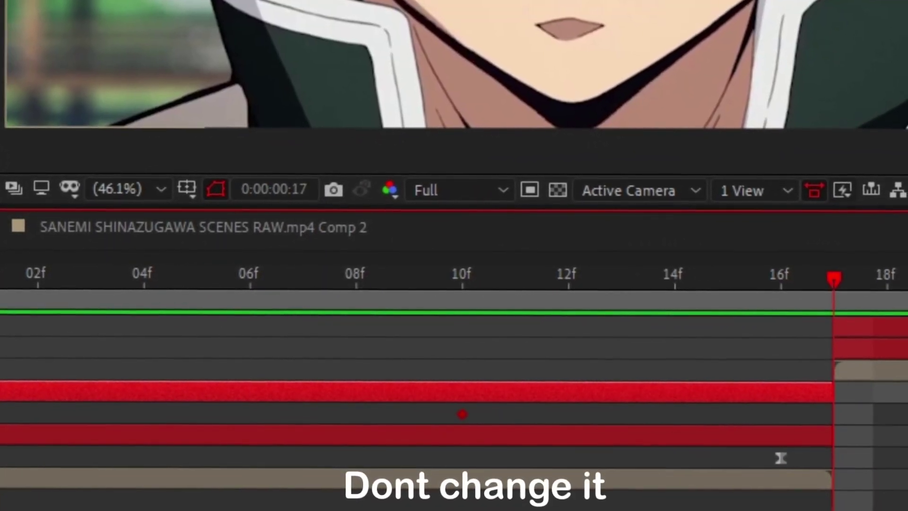
{"action": "left_click", "coordinate": [1, 418]}
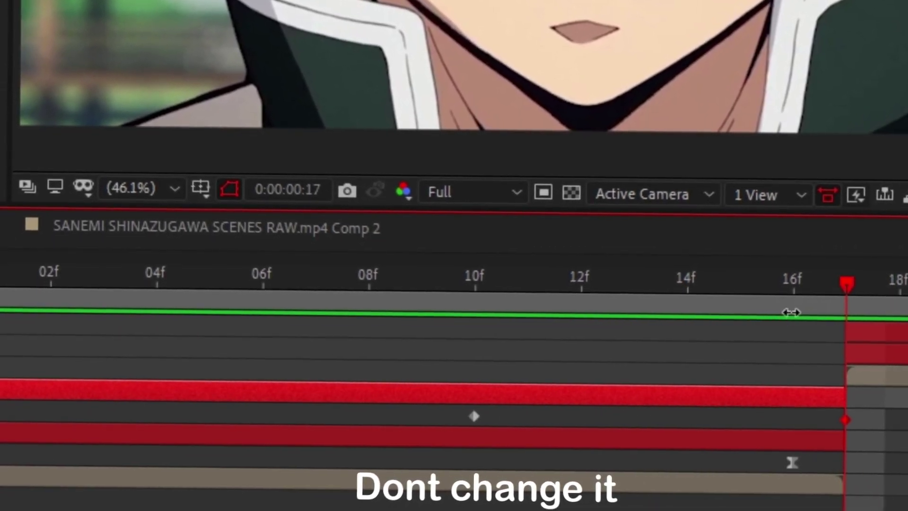
{"action": "left_click_drag", "start_coordinate": [846, 289], "coordinate": [820, 287]}
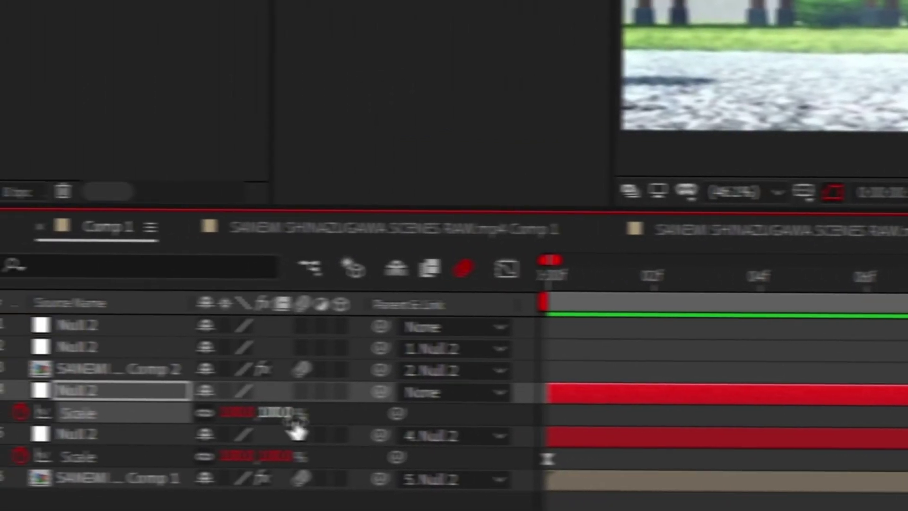
{"action": "left_click", "coordinate": [290, 417]}
{"action": "left_click", "coordinate": [520, 413]}
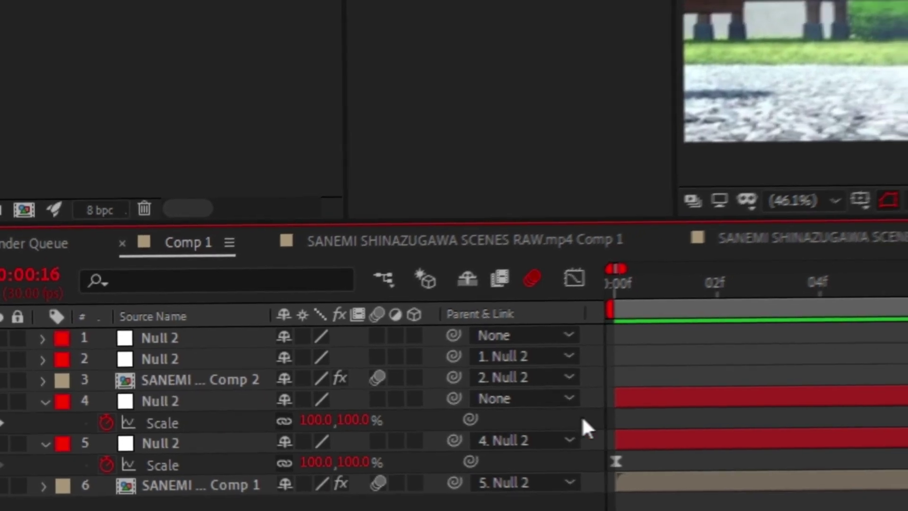
Step: Detach the layer 5 null from layer 4, move the layer 4 null up towards the character's face, and re-parent layer 5 to it
{"action": "left_click", "coordinate": [446, 436]}
{"action": "left_click", "coordinate": [447, 460]}
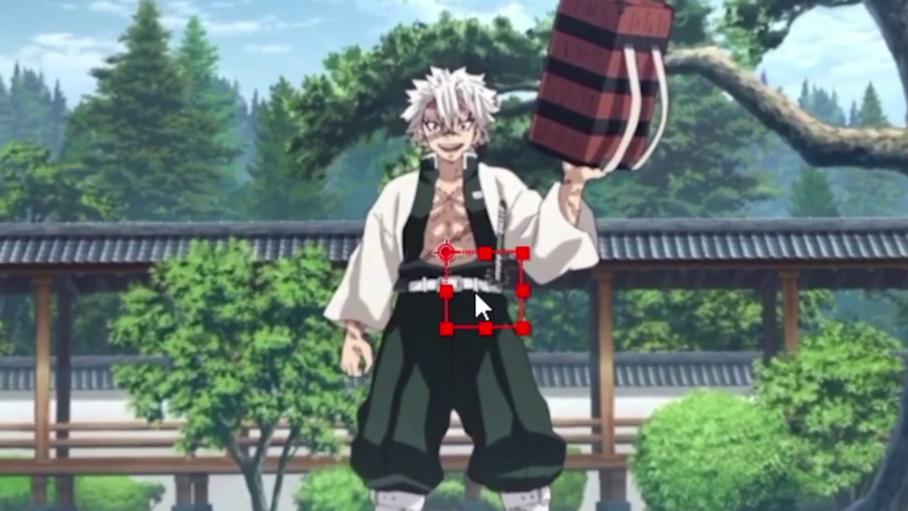
{"action": "left_click_drag", "start_coordinate": [499, 256], "coordinate": [498, 178]}
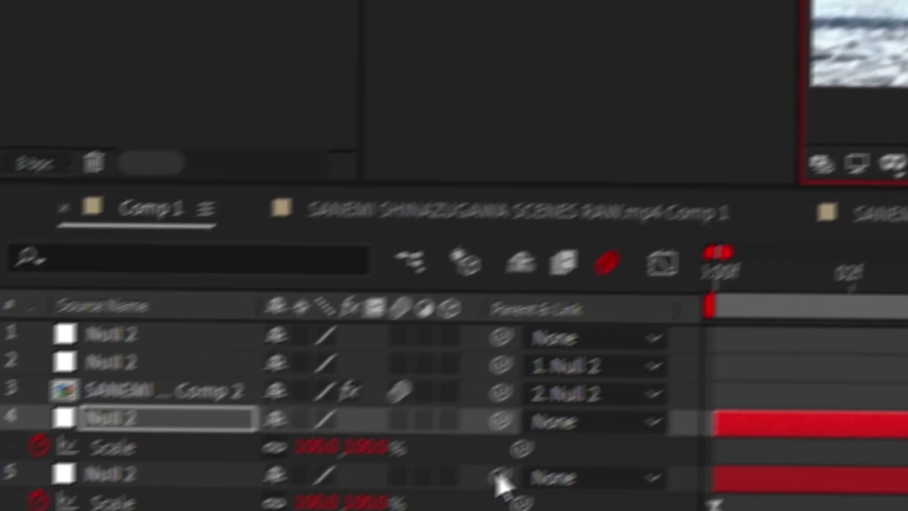
{"action": "left_click_drag", "start_coordinate": [501, 473], "coordinate": [528, 398]}
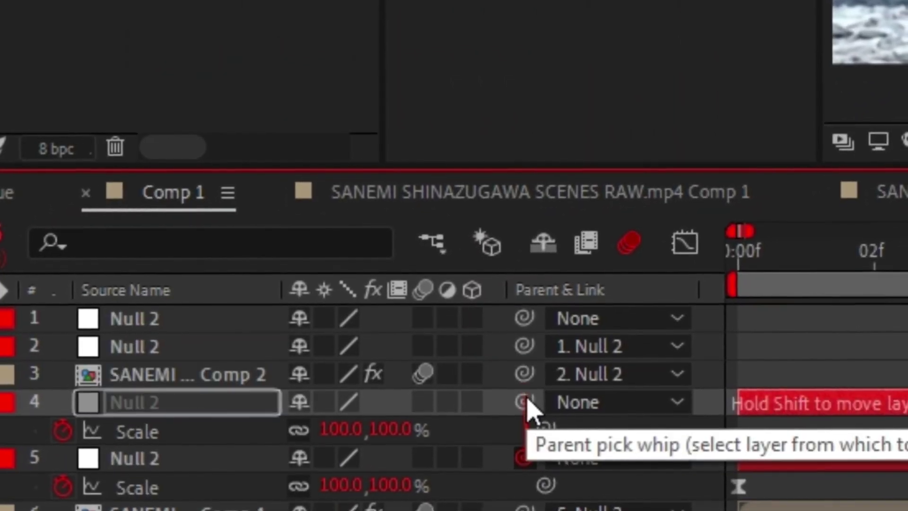
Step: Set the layer 4 null's Scale to 400% at frame 16
{"action": "left_click", "coordinate": [406, 429]}
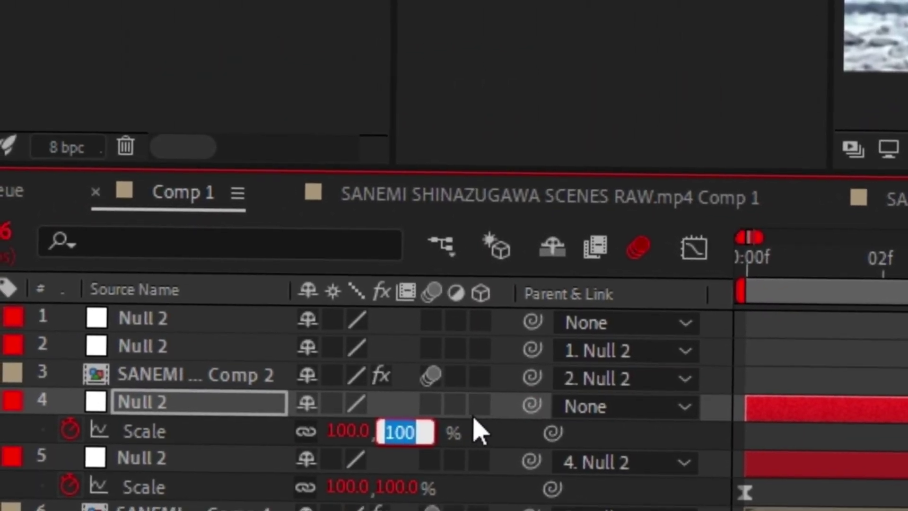
{"action": "type", "text": "400"}
{"action": "key", "text": "Return"}
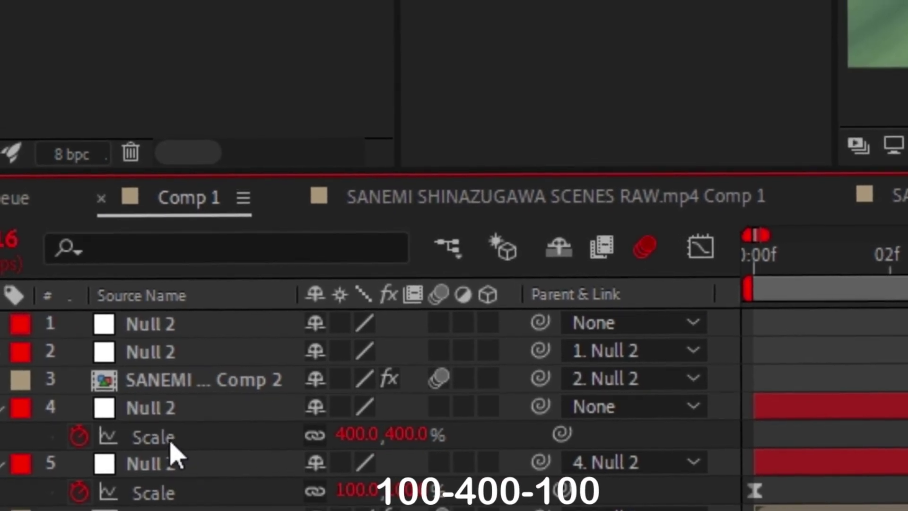
Step: Shape the layer 4 null's scale curve to stay flat from frame 10 and rise steeply into frame 16
{"action": "left_click", "coordinate": [166, 432]}
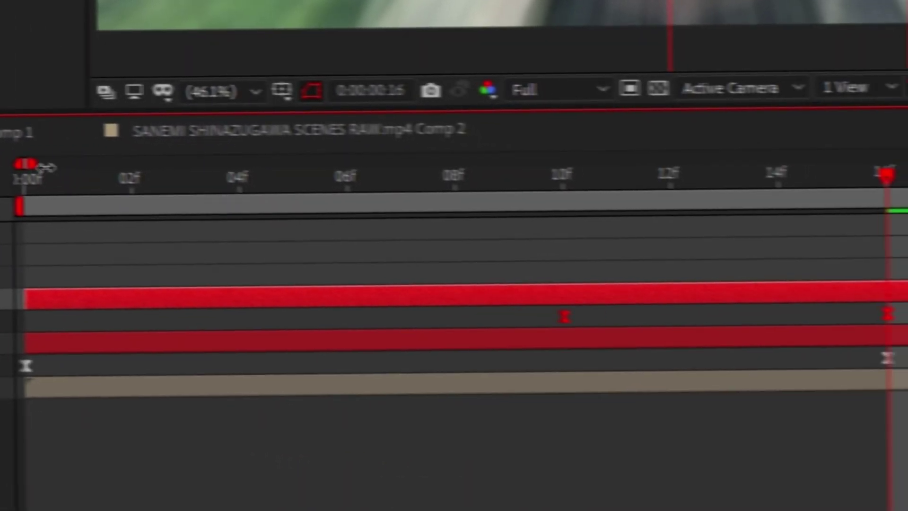
{"action": "key", "text": "shift+F3"}
{"action": "left_click", "coordinate": [540, 482]}
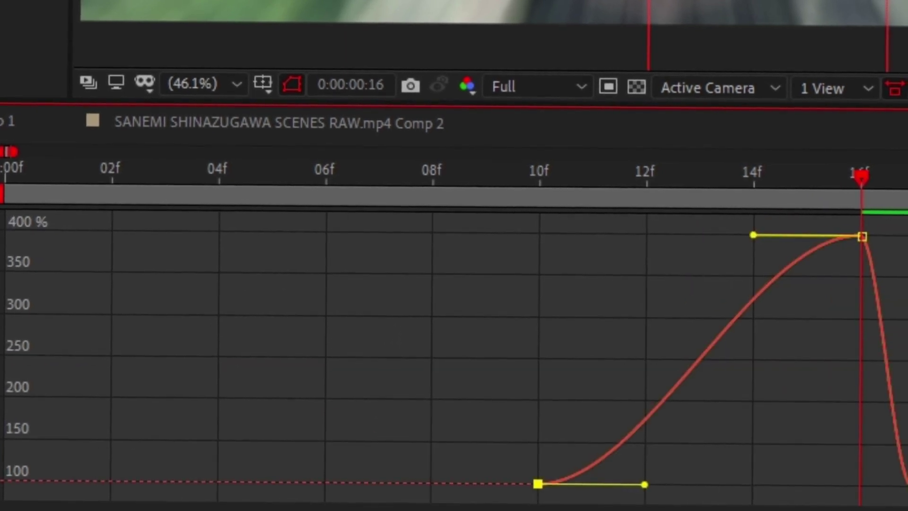
{"action": "key", "text": "="}
{"action": "scroll", "coordinate": [469, 427], "scroll_direction": "left", "scroll_amount": 5}
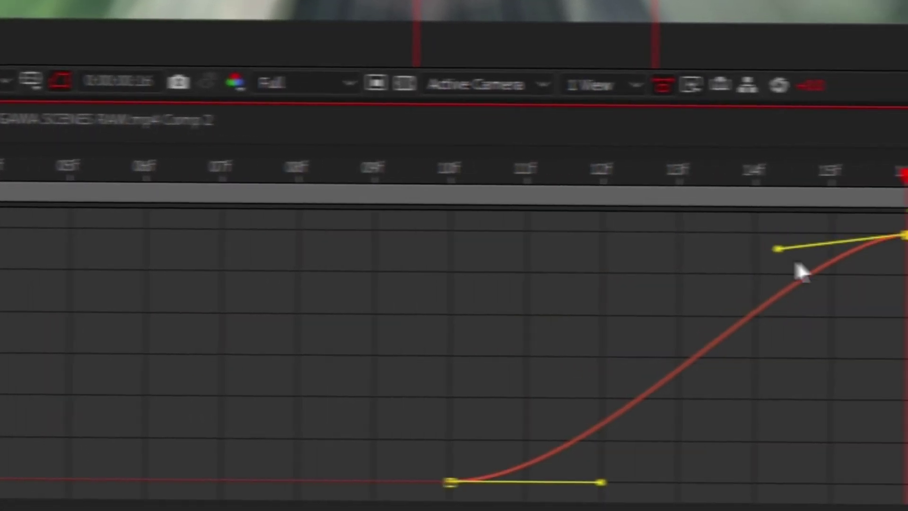
{"action": "left_click_drag", "start_coordinate": [778, 249], "coordinate": [750, 496]}
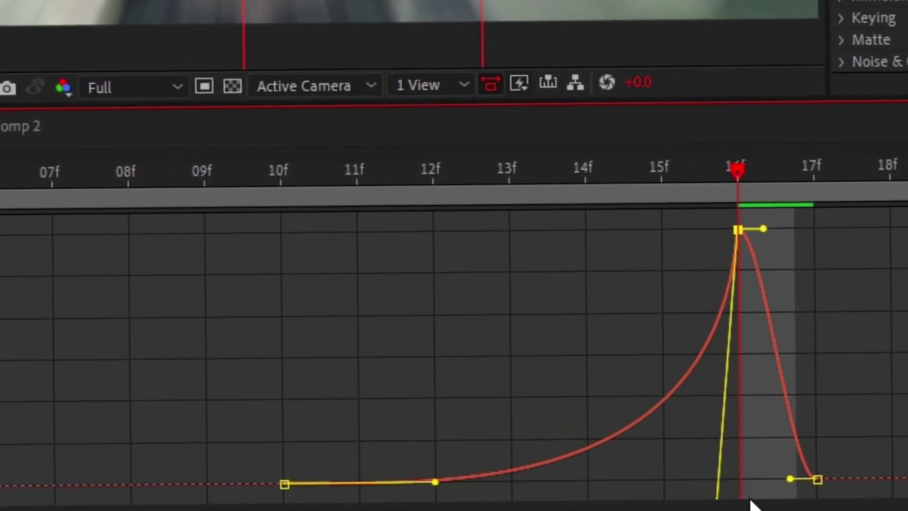
{"action": "left_click_drag", "start_coordinate": [435, 464], "coordinate": [782, 441]}
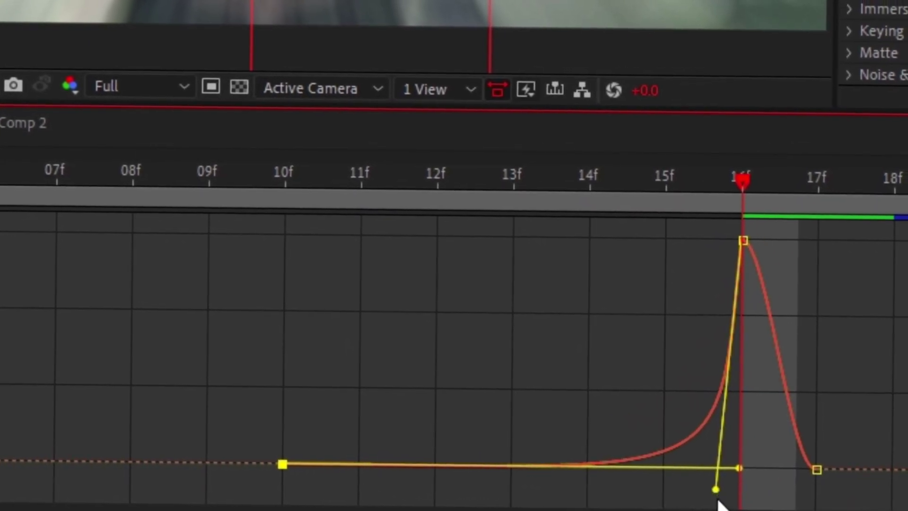
{"action": "left_click_drag", "start_coordinate": [715, 489], "coordinate": [716, 500]}
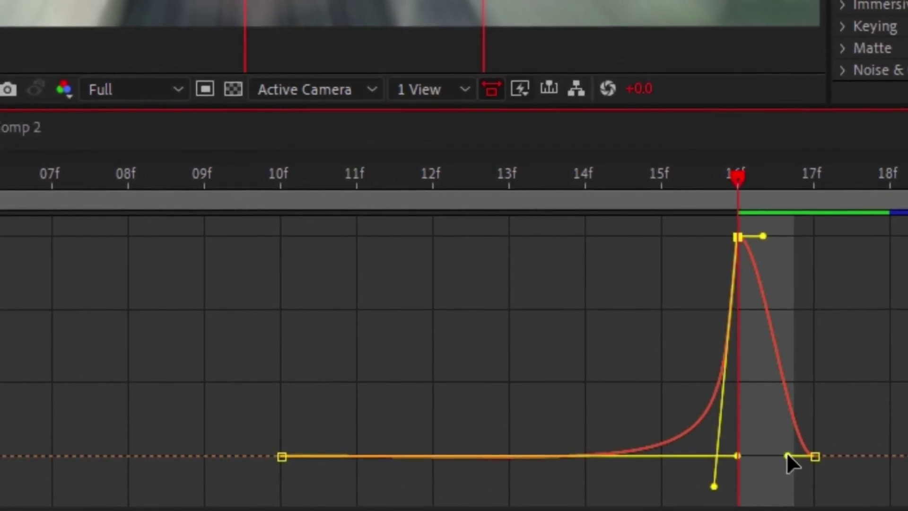
Step: Straighten the layer 4 null's scale curve between frames 16 and 17 into a near-linear drop, and preview the animation
{"action": "left_click_drag", "start_coordinate": [787, 455], "coordinate": [798, 415]}
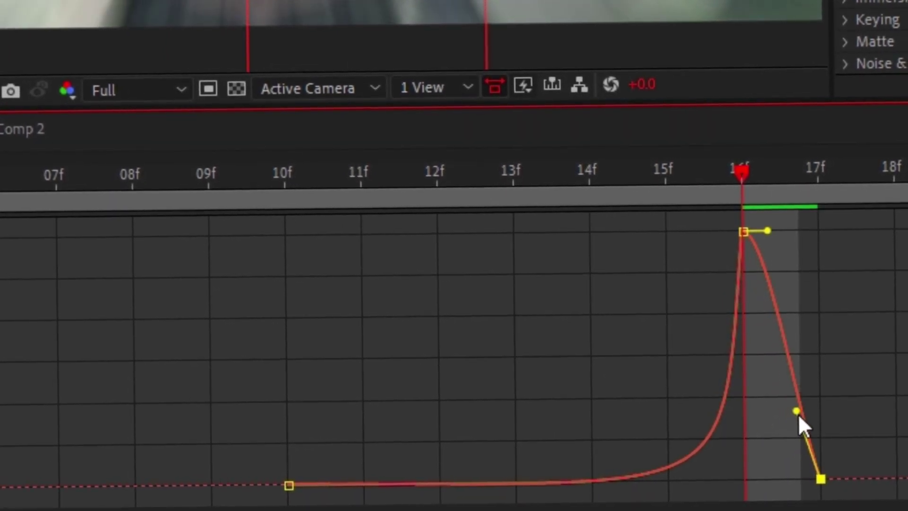
{"action": "left_click_drag", "start_coordinate": [769, 231], "coordinate": [777, 276]}
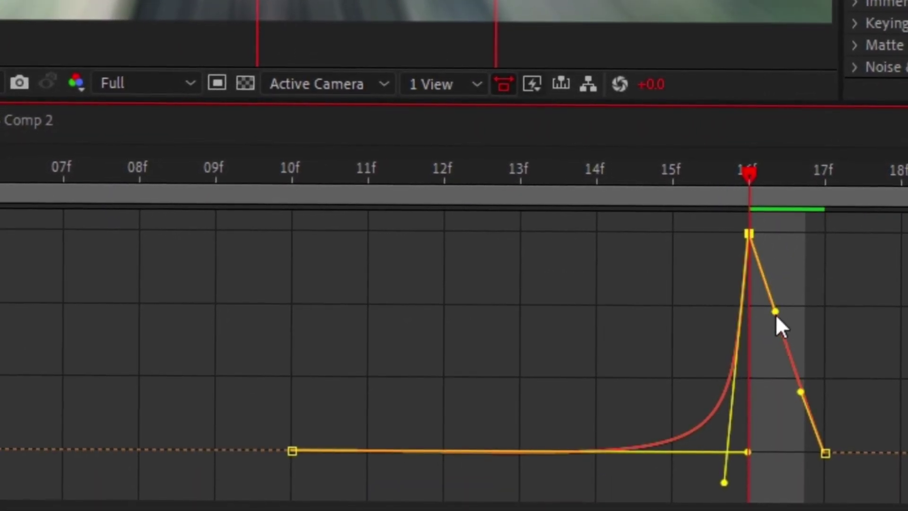
{"action": "left_click_drag", "start_coordinate": [801, 392], "coordinate": [797, 379]}
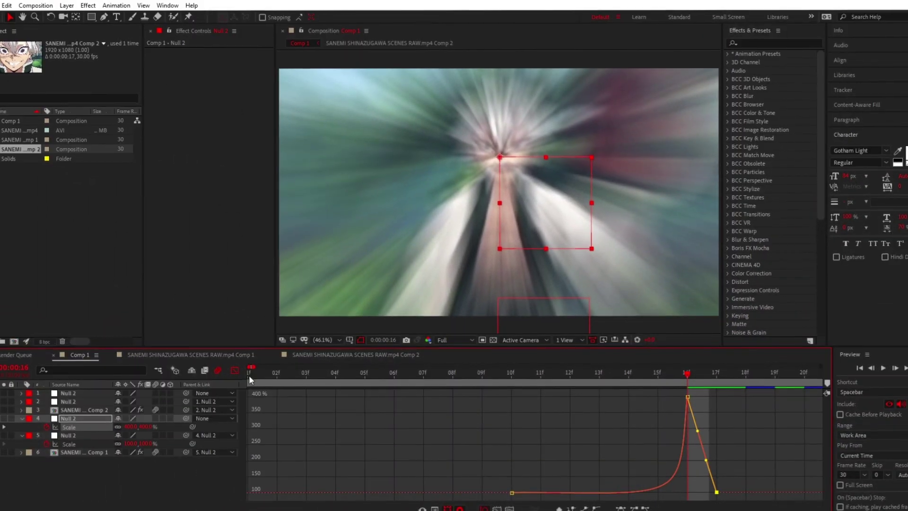
{"action": "left_click", "coordinate": [234, 370]}
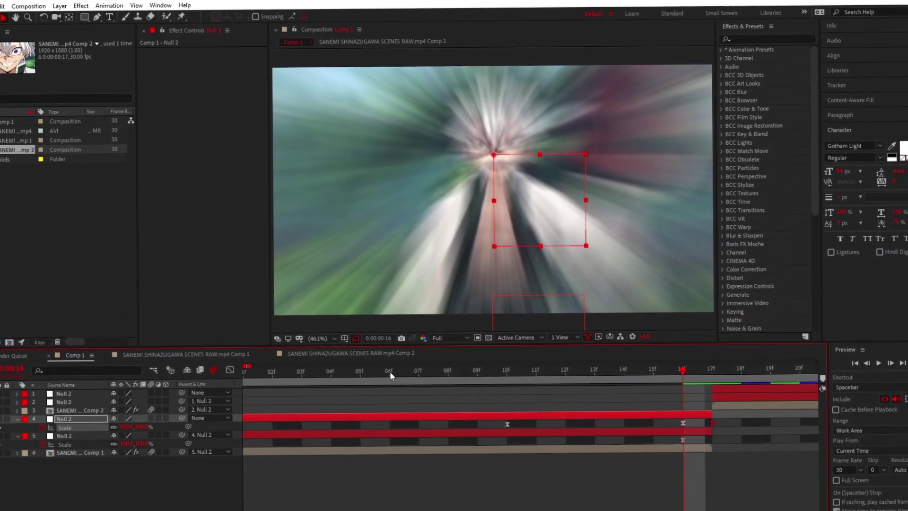
{"action": "key", "text": "space"}
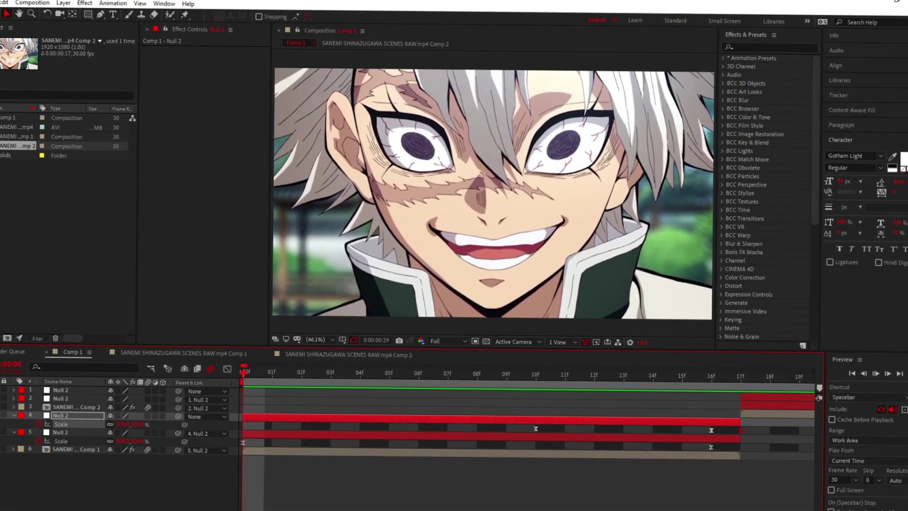
{"action": "key", "text": "space"}
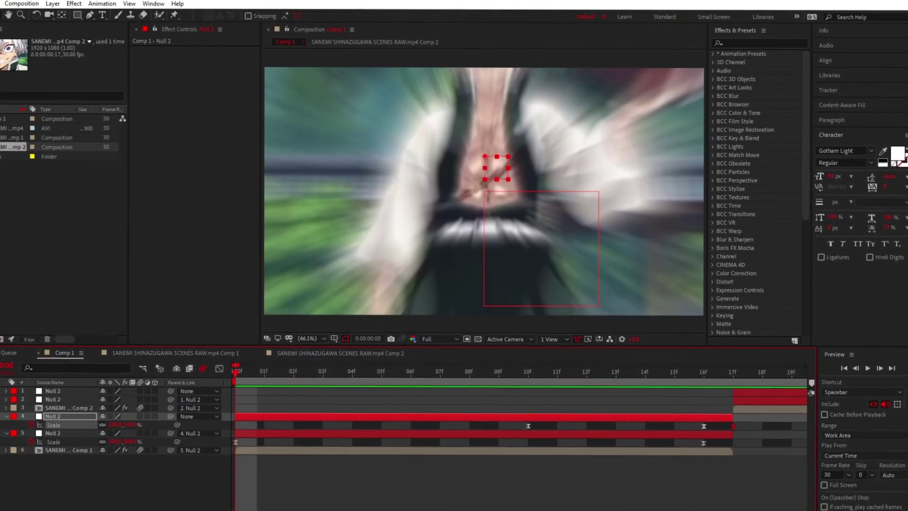
{"action": "key", "text": "space"}
Step: Set the layer 2 null's Scale to 20% at frame 17
{"action": "left_click_drag", "start_coordinate": [552, 372], "coordinate": [735, 363]}
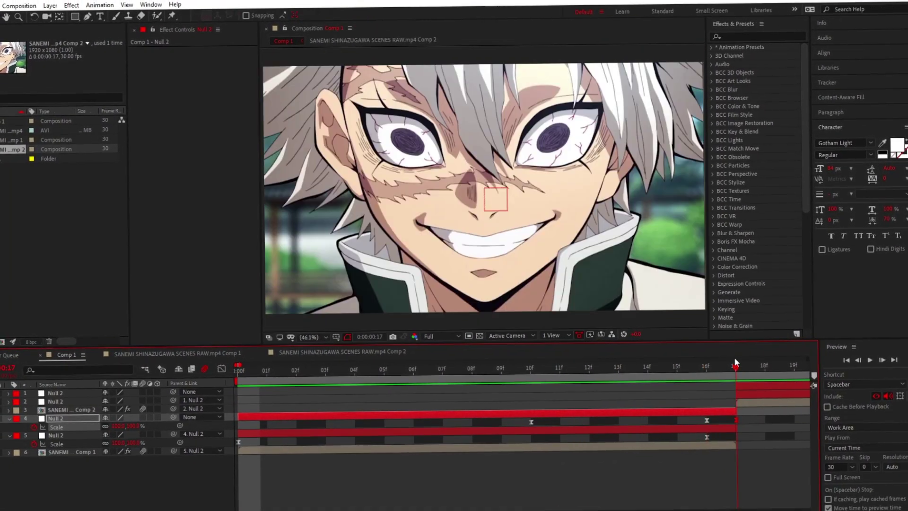
{"action": "left_click_drag", "start_coordinate": [730, 423], "coordinate": [297, 422]}
{"action": "left_click", "coordinate": [321, 399]}
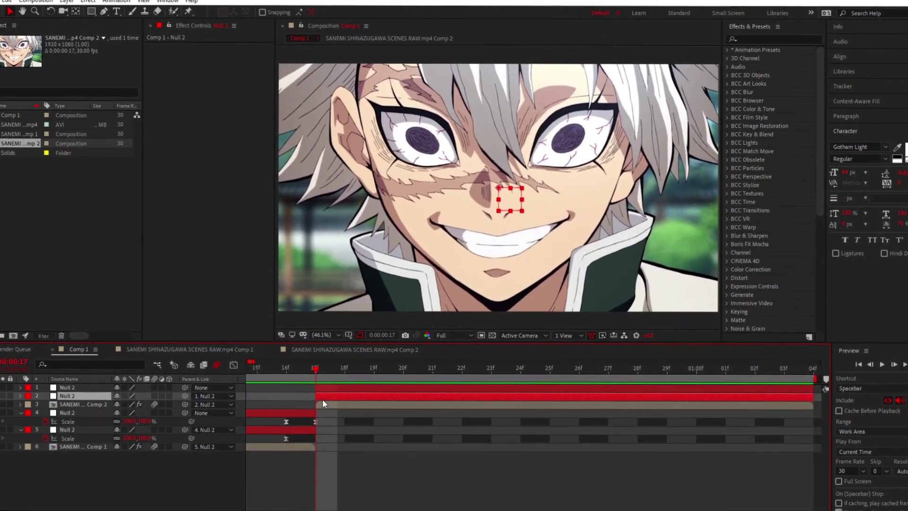
{"action": "key", "text": "s"}
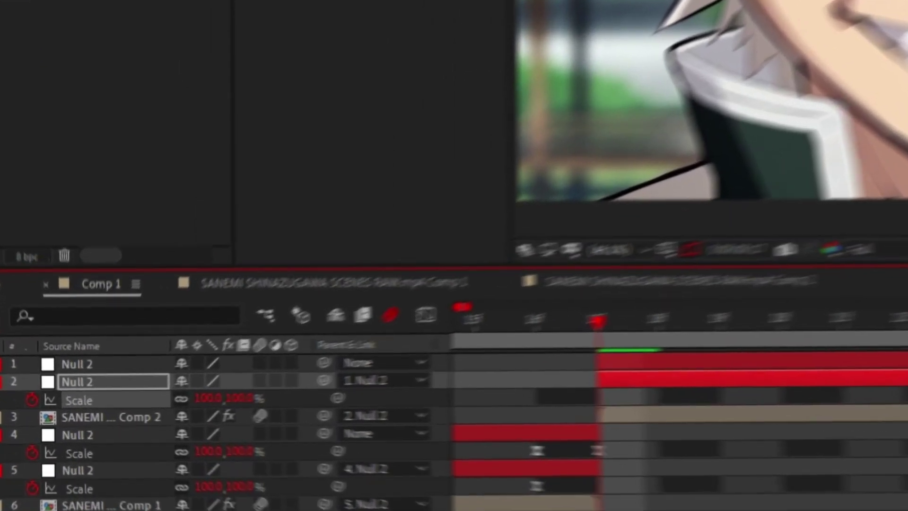
{"action": "left_click", "coordinate": [239, 398]}
{"action": "type", "text": "2"}
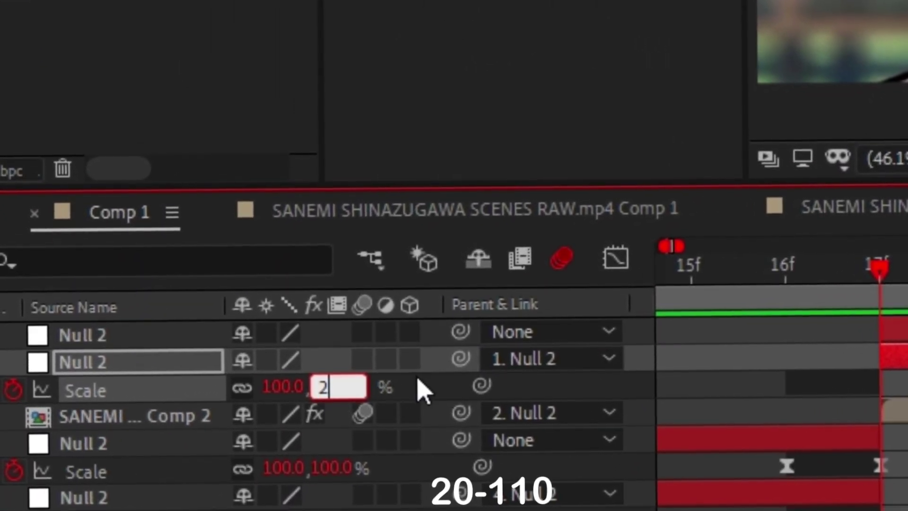
{"action": "type", "text": "0"}
{"action": "key", "text": "Return"}
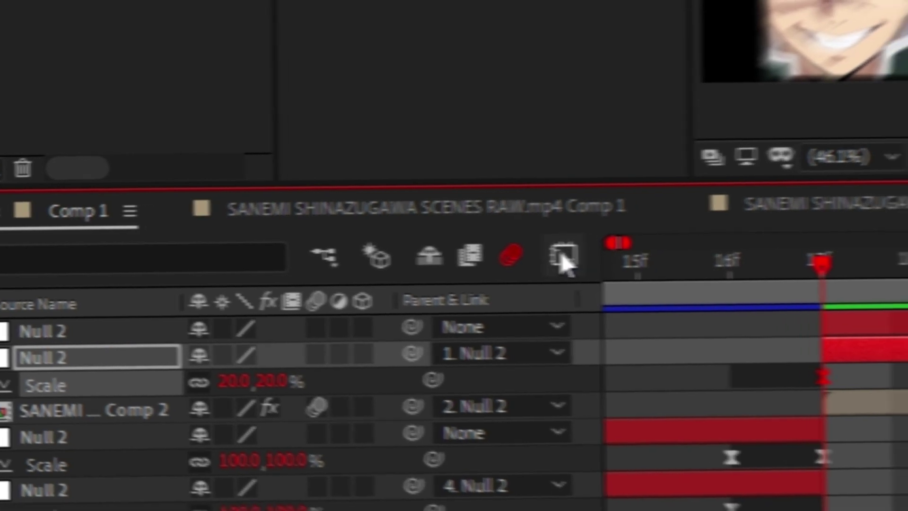
Step: Shape the layer 2 null's scale curve to rise steeply from frame 17 and flatten out towards 01:02
{"action": "left_click", "coordinate": [602, 258]}
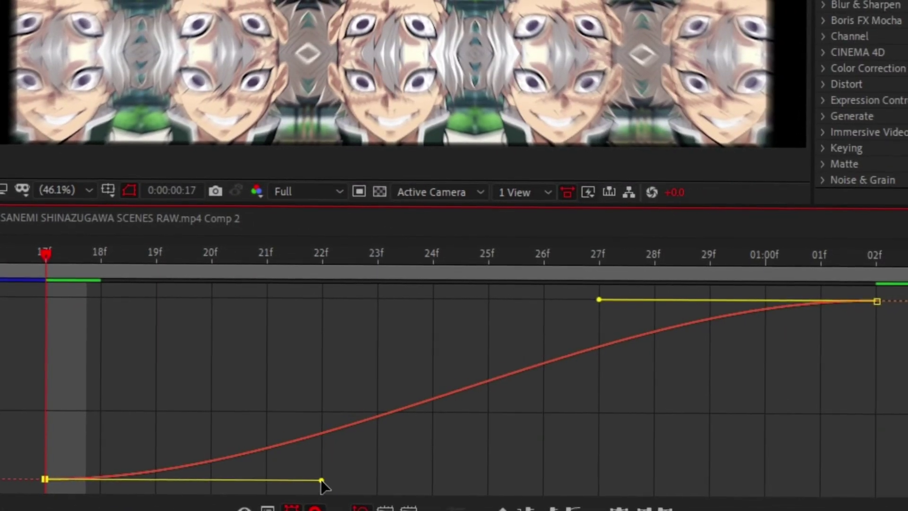
{"action": "left_click_drag", "start_coordinate": [324, 487], "coordinate": [61, 308]}
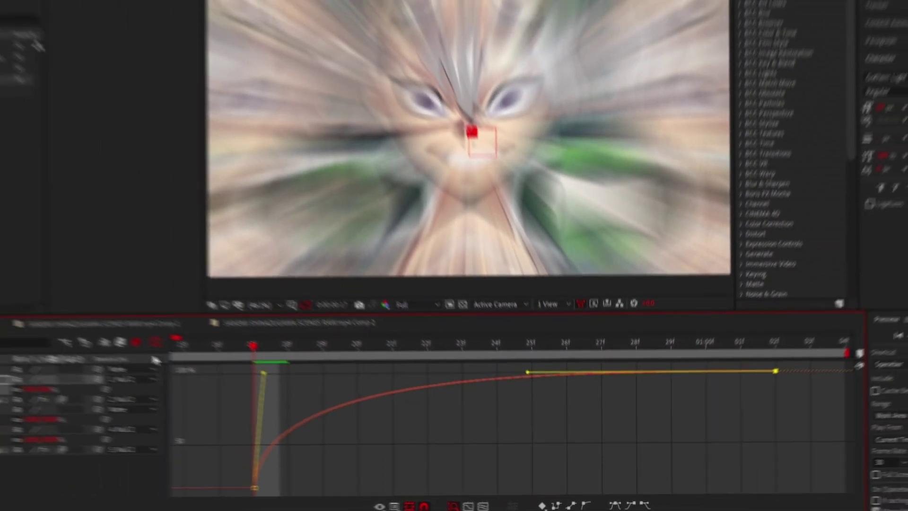
{"action": "left_click", "coordinate": [225, 372]}
Step: Set the layer 2 null's Scale to 110% at 01:02
{"action": "left_click_drag", "start_coordinate": [307, 374], "coordinate": [736, 368]}
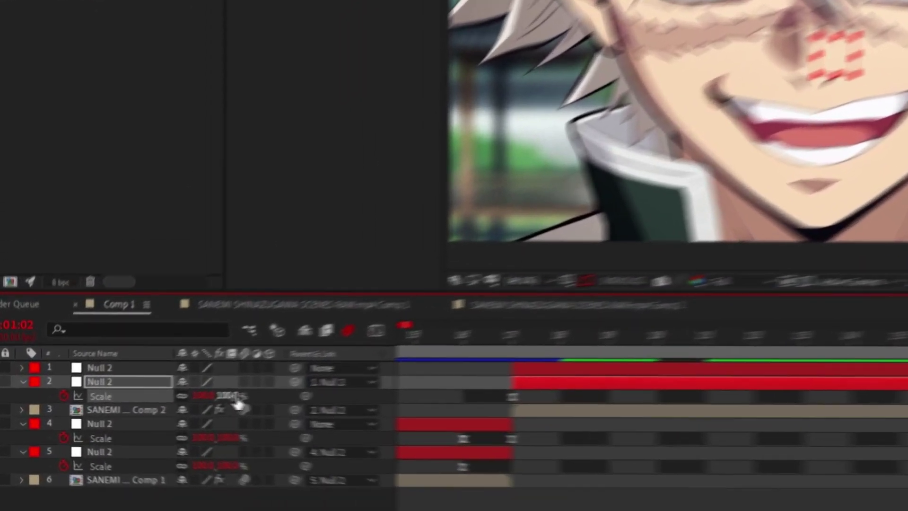
{"action": "left_click_drag", "start_coordinate": [139, 412], "coordinate": [147, 413]}
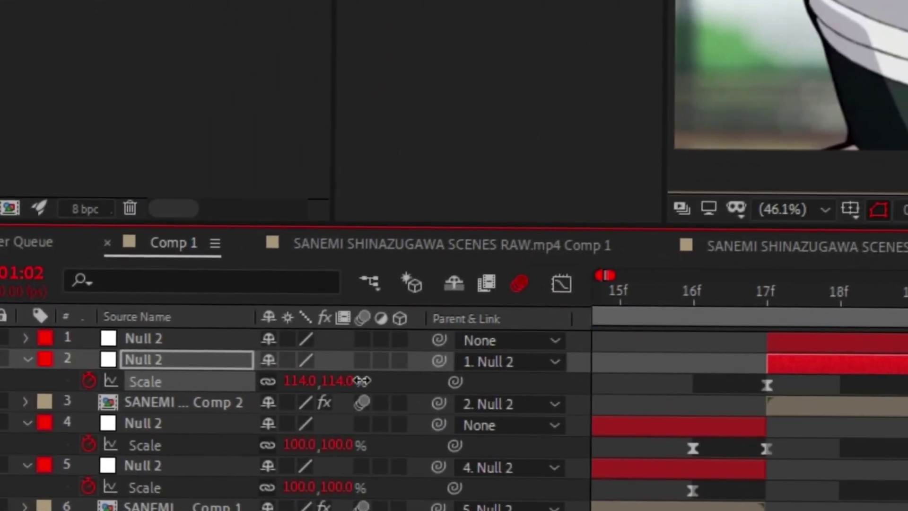
{"action": "left_click", "coordinate": [357, 381]}
{"action": "type", "text": "1"}
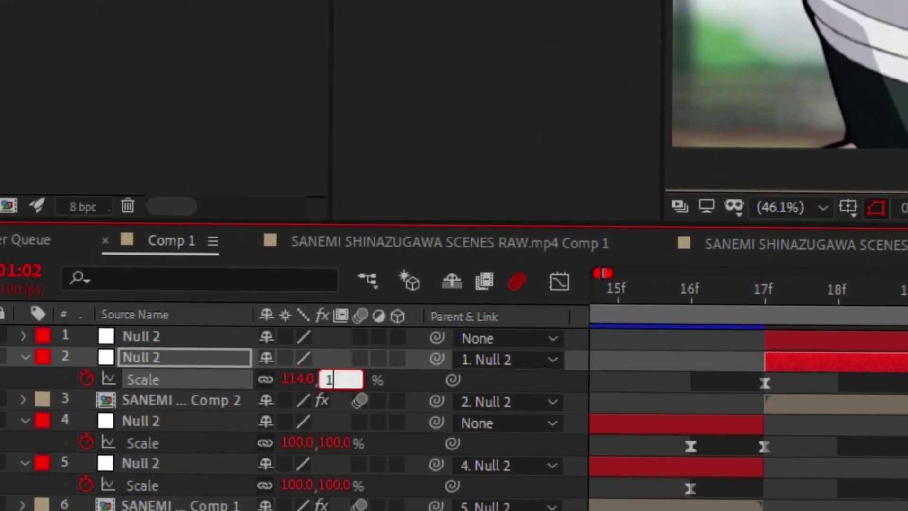
{"action": "type", "text": "10"}
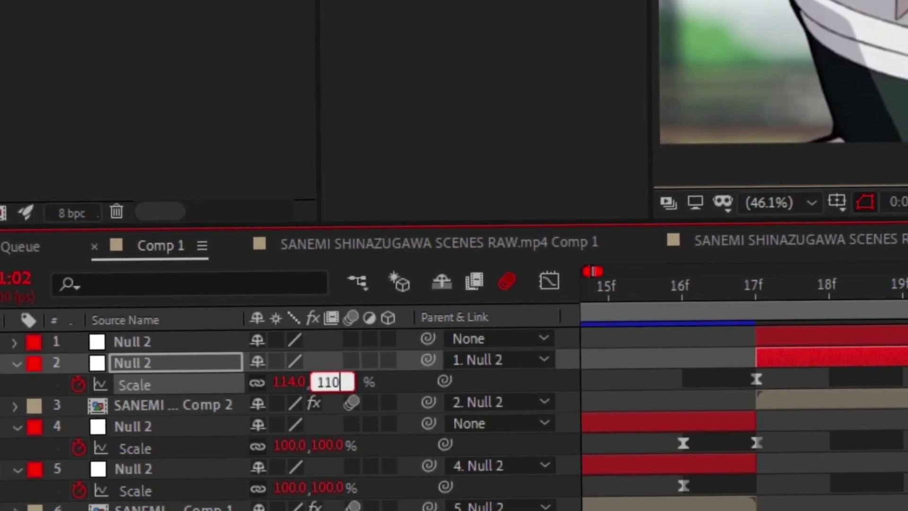
{"action": "key", "text": "Return"}
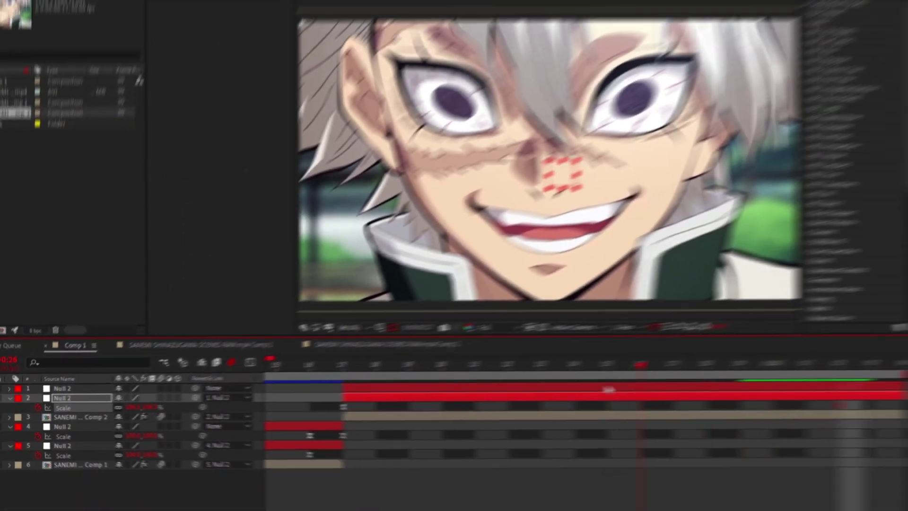
Step: Preview the transition from the start and check the second clip's zoom from frame 17 onward
{"action": "key", "text": "space"}
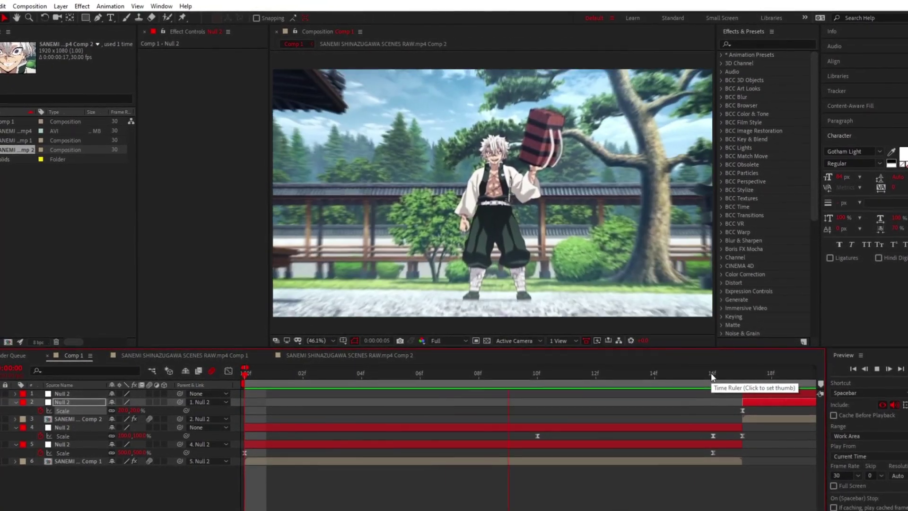
{"action": "left_click", "coordinate": [744, 373]}
{"action": "key", "text": "space"}
{"action": "left_click_drag", "start_coordinate": [753, 456], "coordinate": [322, 459]}
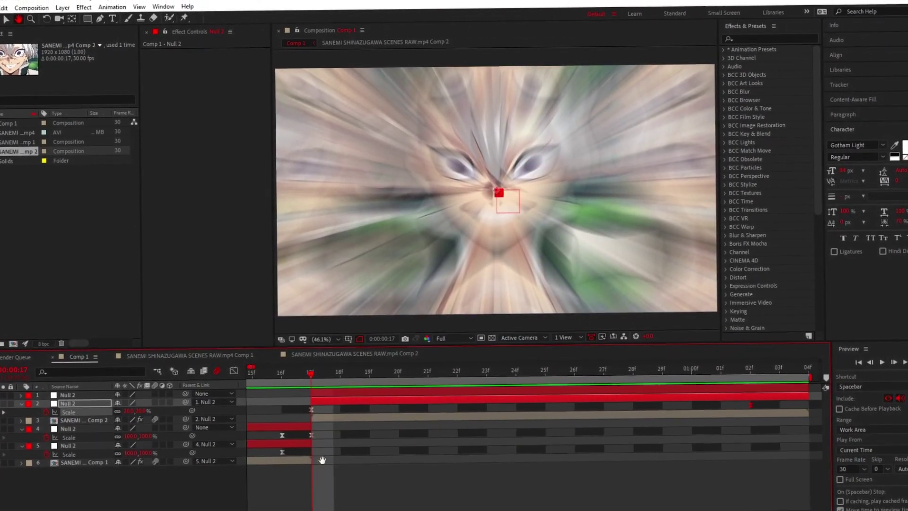
{"action": "left_click_drag", "start_coordinate": [440, 371], "coordinate": [240, 425]}
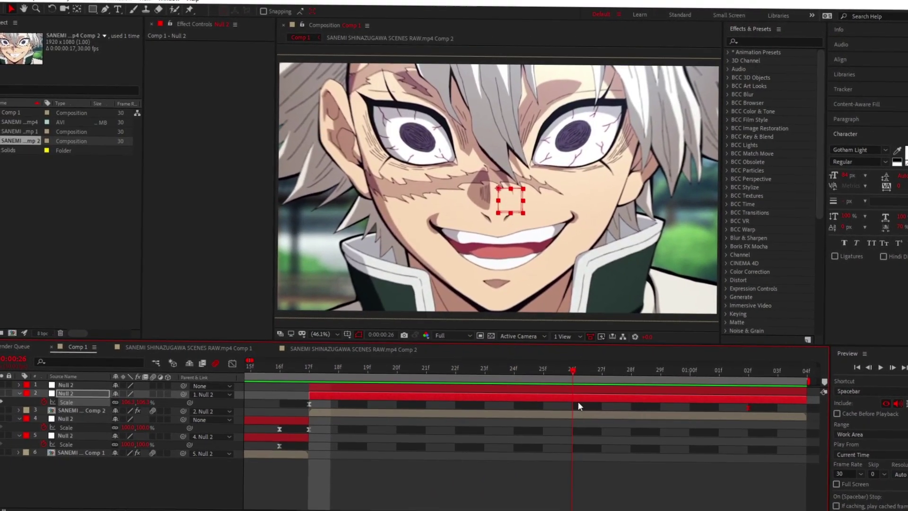
{"action": "key", "text": "space"}
Step: Add Scale keyframes of 100% to the layer 1 null at frame 26 and at 01:04
{"action": "left_click", "coordinate": [608, 372]}
{"action": "left_click", "coordinate": [645, 391]}
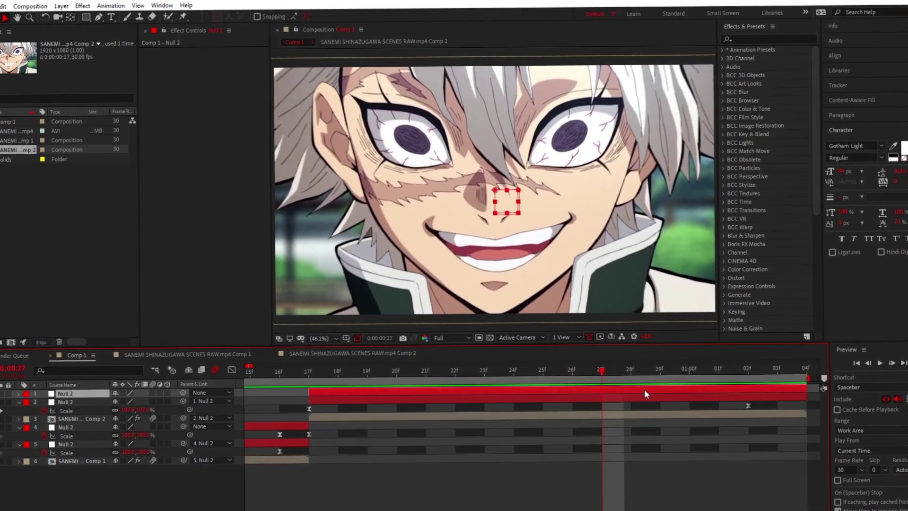
{"action": "key", "text": "s"}
{"action": "left_click", "coordinate": [42, 402]}
{"action": "left_click", "coordinate": [798, 369]}
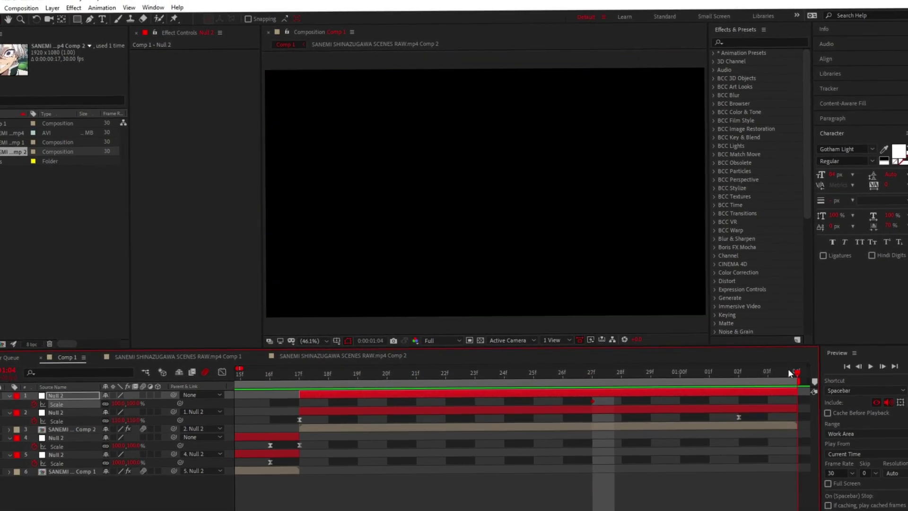
Step: Set the layer 1 null's Scale to 20% at 01:03
{"action": "left_click", "coordinate": [767, 371]}
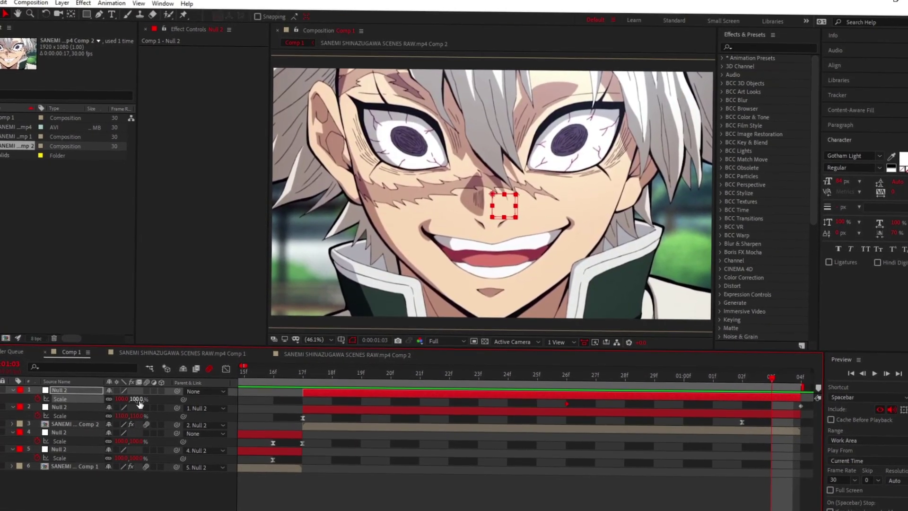
{"action": "left_click", "coordinate": [138, 400]}
{"action": "type", "text": "20"}
{"action": "left_click", "coordinate": [168, 401]}
Step: Shape the layer 1 null's scale curve to stay flat from frame 26, plunge into 01:03 and rise straight to 01:04
{"action": "left_click", "coordinate": [90, 399]}
{"action": "left_click", "coordinate": [226, 368]}
{"action": "left_click_drag", "start_coordinate": [619, 457], "coordinate": [502, 375]}
{"action": "left_click_drag", "start_coordinate": [713, 492], "coordinate": [795, 429]}
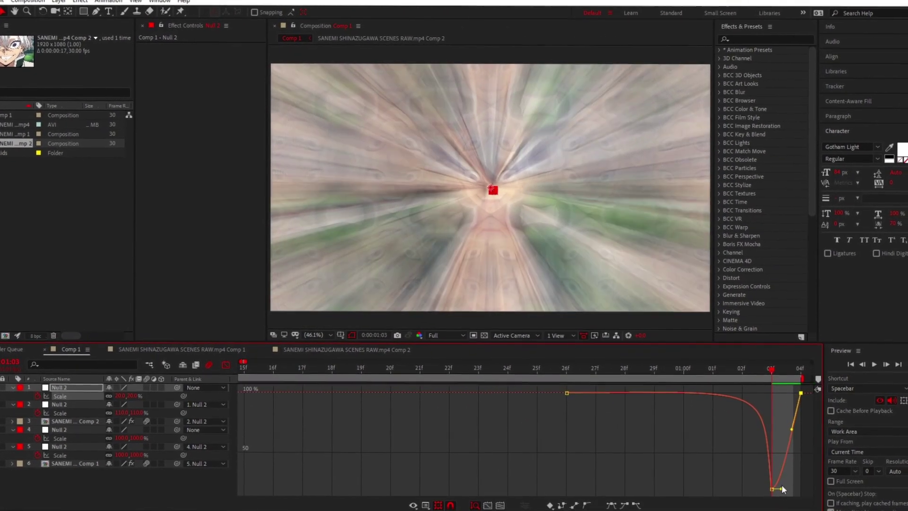
{"action": "left_click_drag", "start_coordinate": [782, 488], "coordinate": [793, 435]}
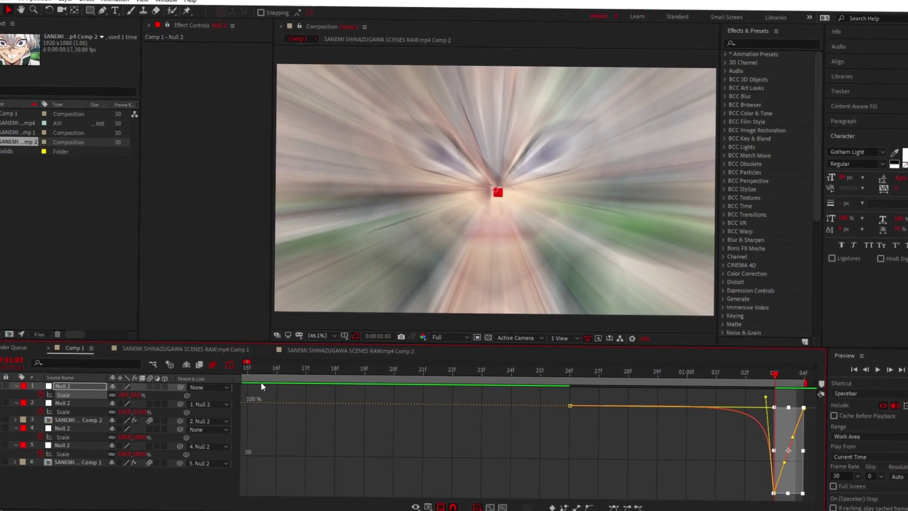
{"action": "left_click", "coordinate": [230, 365]}
Step: Add Position and Rotation keyframes to the first clip's precomp on layer 6 at frame 0
{"action": "scroll", "coordinate": [702, 384], "scroll_direction": "down", "scroll_amount": 3}
{"action": "left_click_drag", "start_coordinate": [702, 376], "coordinate": [244, 375]}
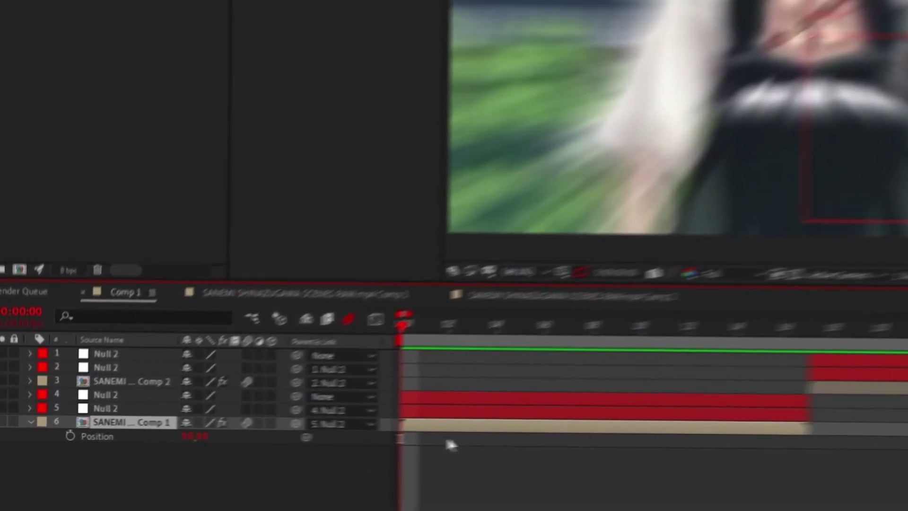
{"action": "key", "text": "shift+r"}
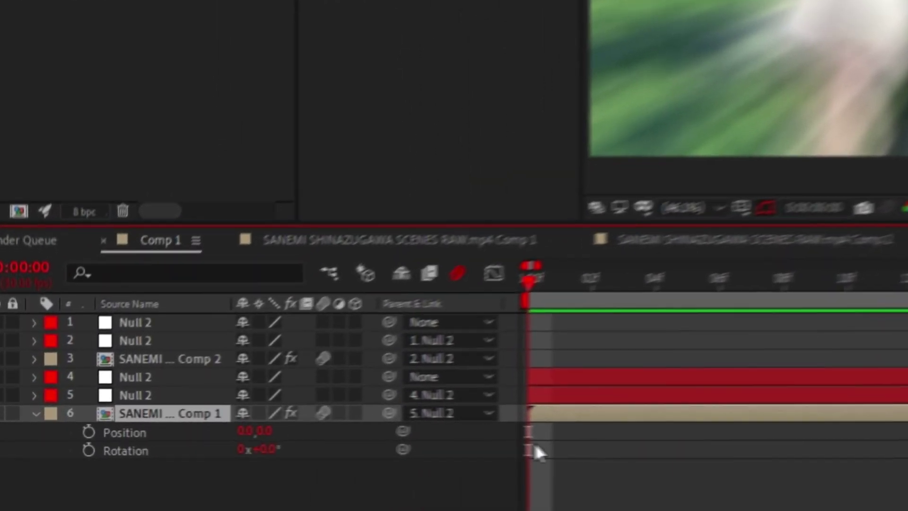
{"action": "left_click", "coordinate": [97, 433]}
{"action": "left_click", "coordinate": [97, 452]}
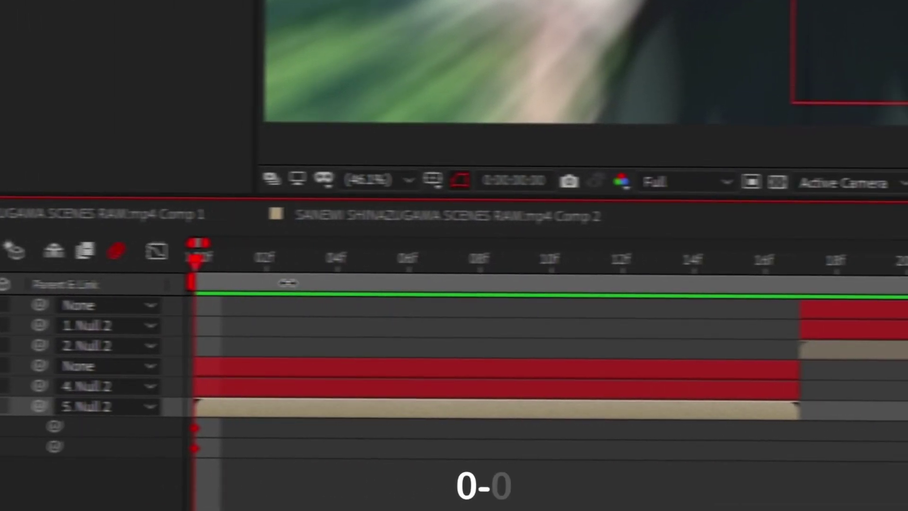
Step: Add Position and Rotation keyframes to layer 6 at frame 17 and set its Position to -30, 30 at frame 0
{"action": "left_click_drag", "start_coordinate": [197, 245], "coordinate": [888, 251]}
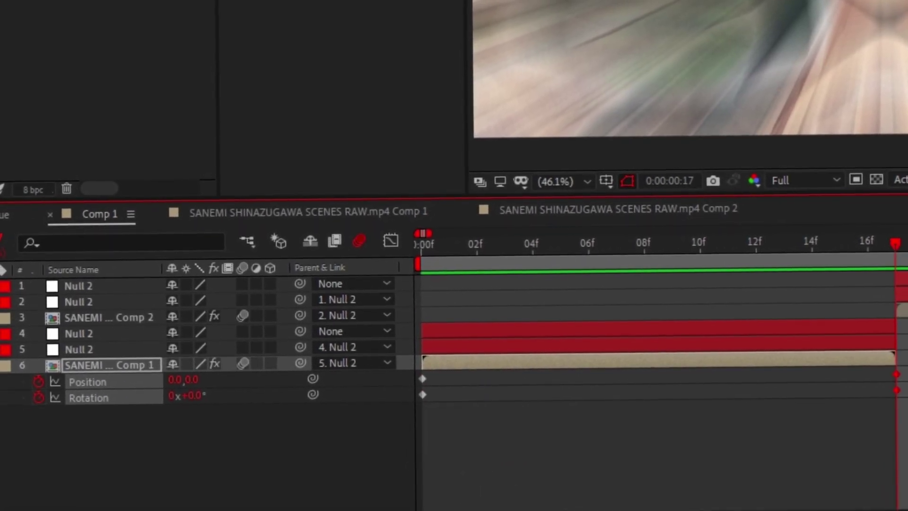
{"action": "left_click", "coordinate": [466, 435]}
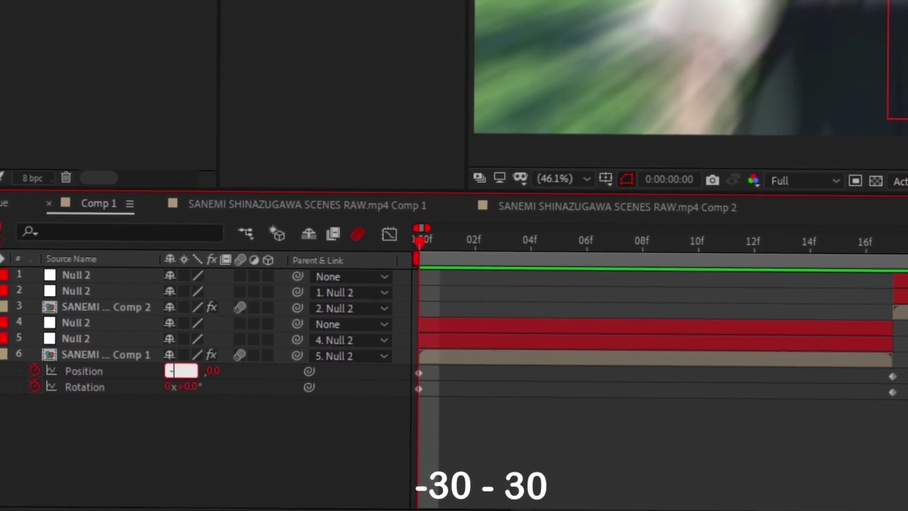
{"action": "type", "text": "30"}
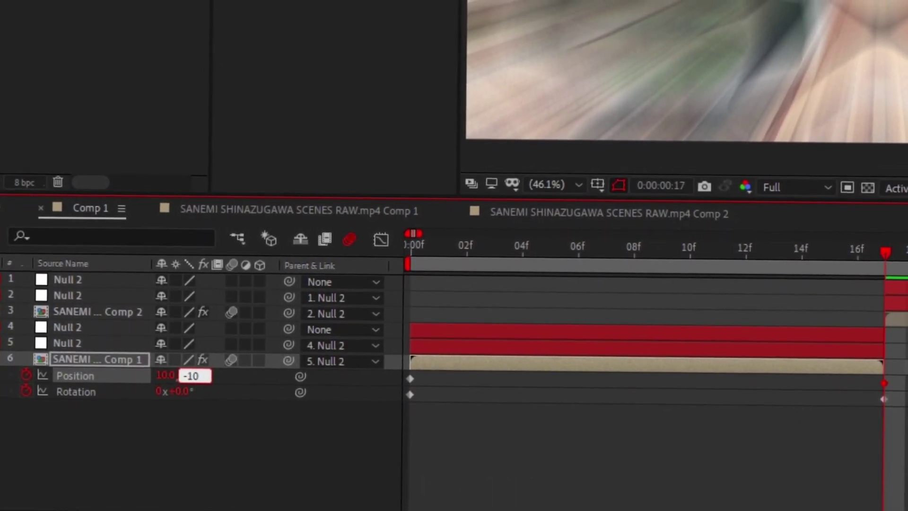
Step: Set layer 6's Position to 10, -10 and Rotation to 3° at frame 17, and Easy Ease its Position and Rotation keyframes
{"action": "left_click", "coordinate": [182, 391]}
{"action": "type", "text": "3"}
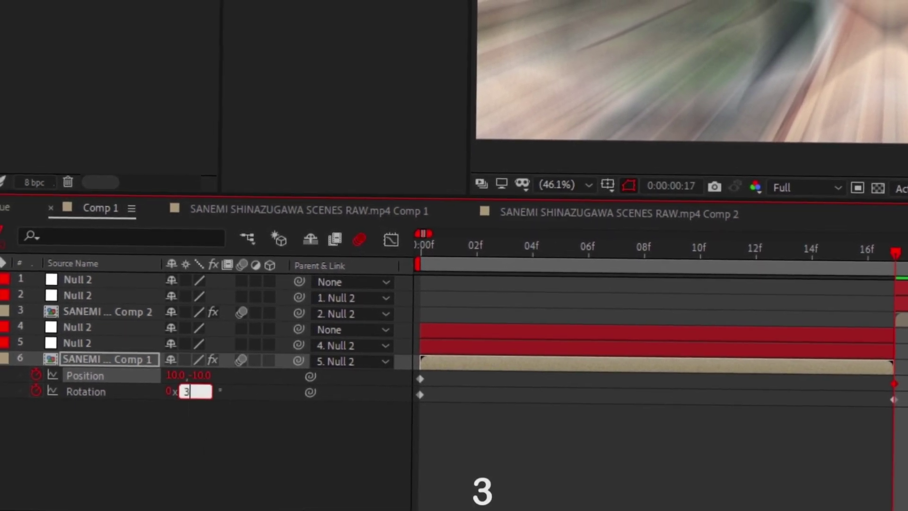
{"action": "key", "text": "Return"}
{"action": "left_click_drag", "start_coordinate": [905, 367], "coordinate": [397, 403]}
{"action": "key", "text": "ctrl+c"}
{"action": "left_click", "coordinate": [845, 411]}
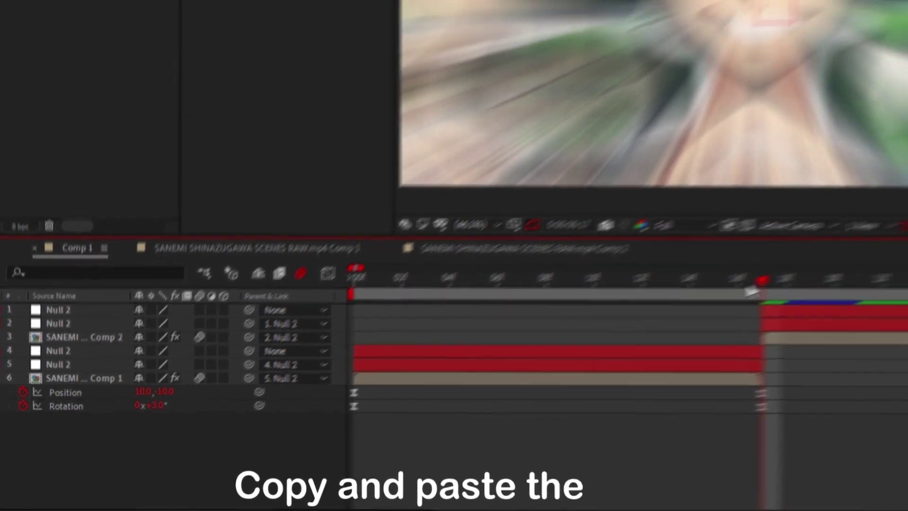
Step: Copy layer 6's Position and Rotation keyframes onto the second clip's precomp on layer 3 at frame 17, and preview the animation
{"action": "left_click_drag", "start_coordinate": [881, 249], "coordinate": [403, 283]}
{"action": "key", "text": "space"}
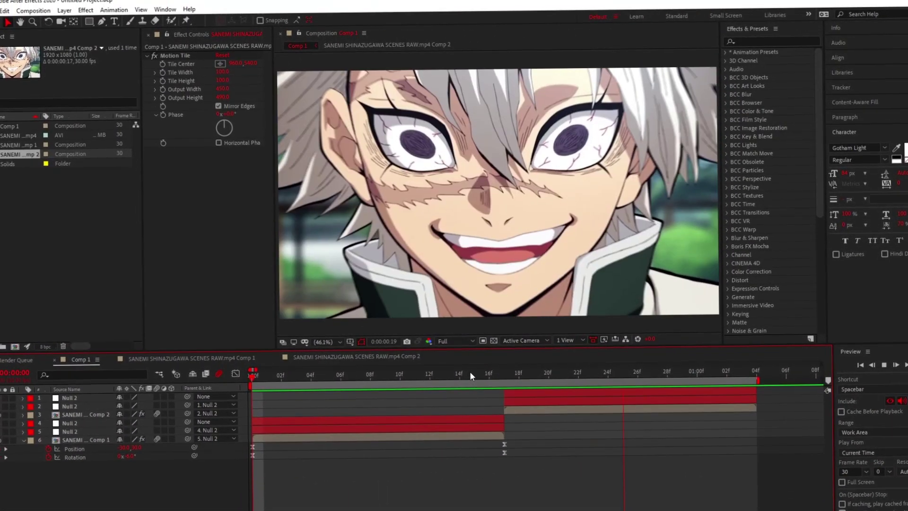
{"action": "left_click", "coordinate": [502, 374]}
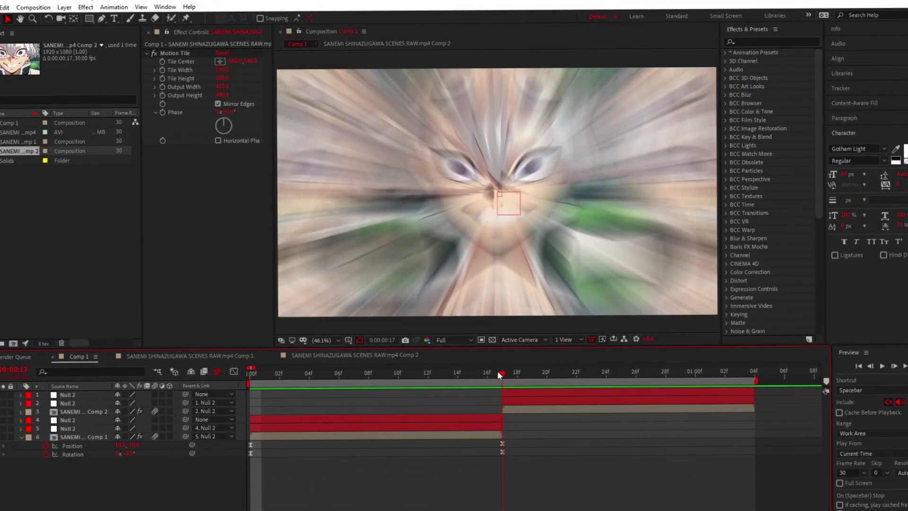
{"action": "left_click_drag", "start_coordinate": [511, 441], "coordinate": [206, 458]}
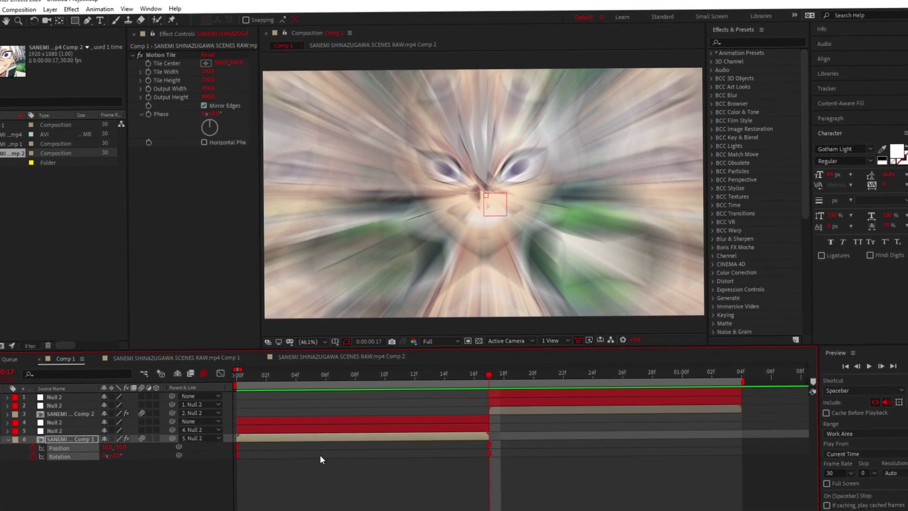
{"action": "left_click", "coordinate": [497, 406]}
{"action": "key", "text": "ctrl+v"}
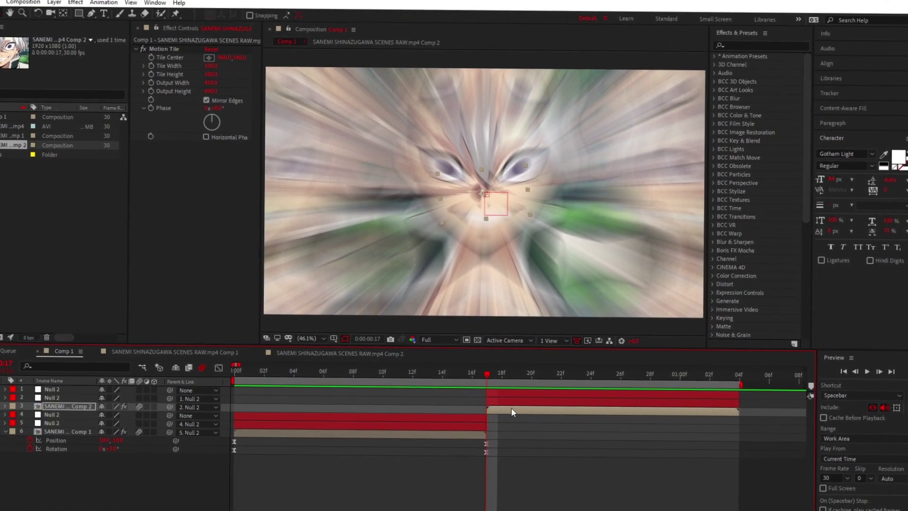
{"action": "key", "text": "space"}
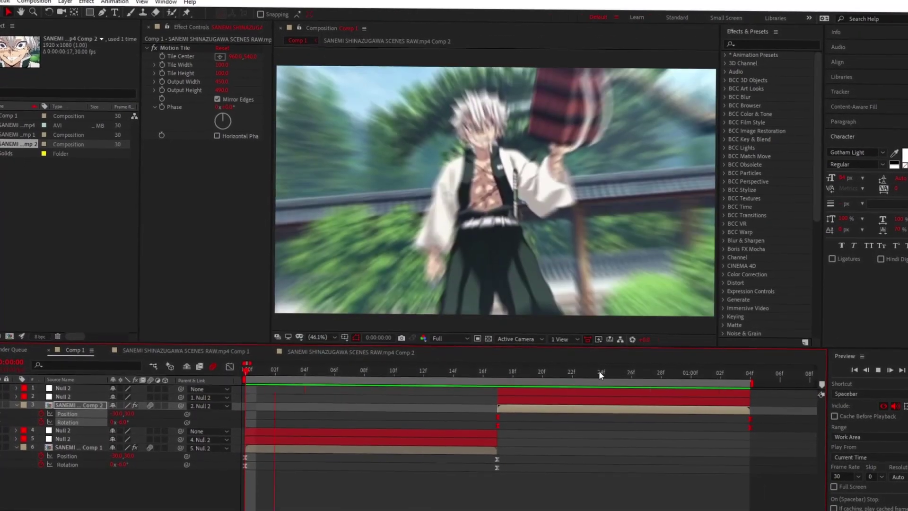
Step: Apply the Transform effect to the second clip's precomp on layer 3
{"action": "left_click_drag", "start_coordinate": [599, 371], "coordinate": [575, 377]}
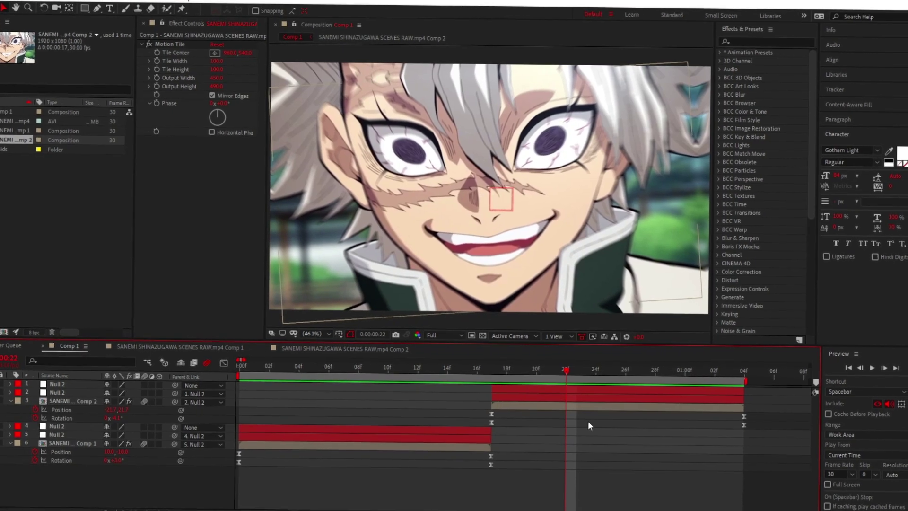
{"action": "key", "text": "u"}
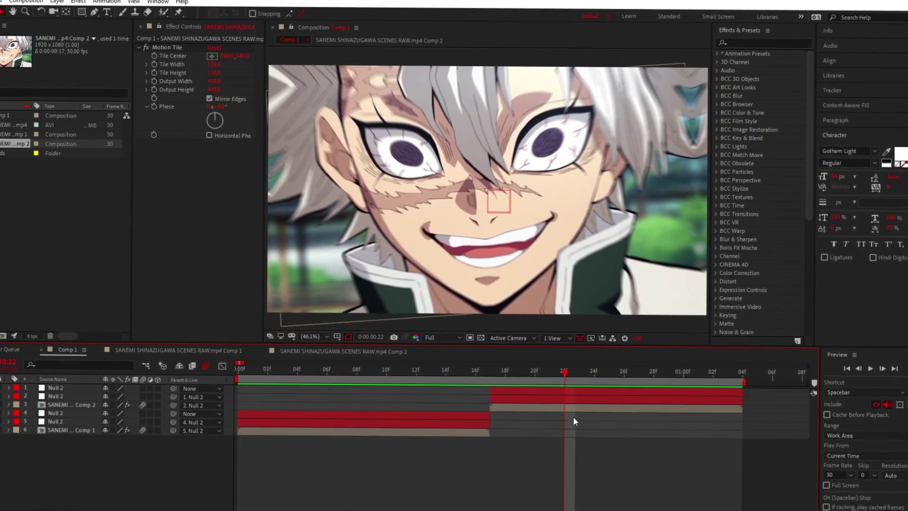
{"action": "left_click", "coordinate": [573, 407]}
{"action": "key", "text": "ctrl+space"}
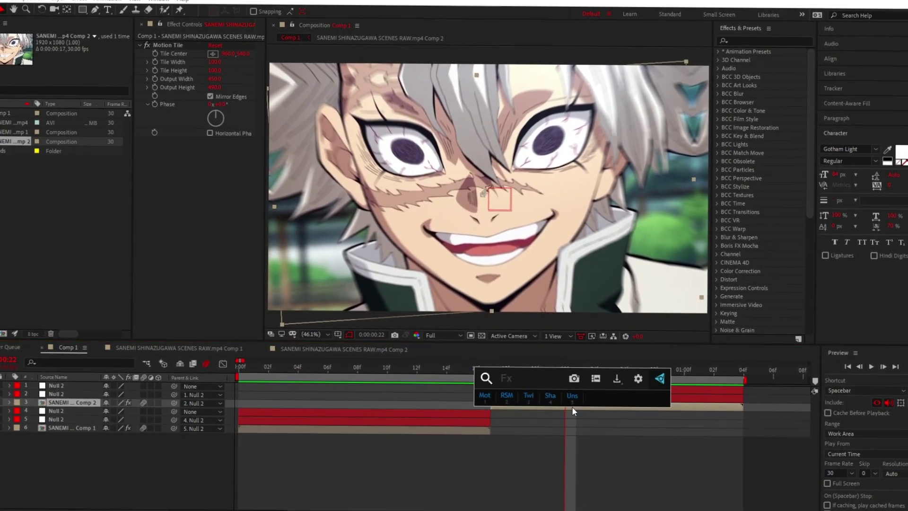
{"action": "type", "text": "tr"}
{"action": "type", "text": "ansfor"}
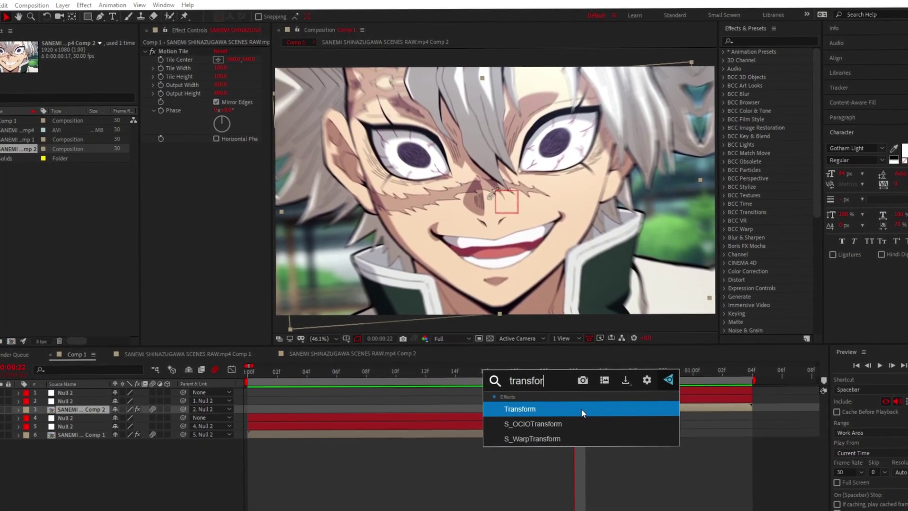
{"action": "left_click", "coordinate": [581, 412]}
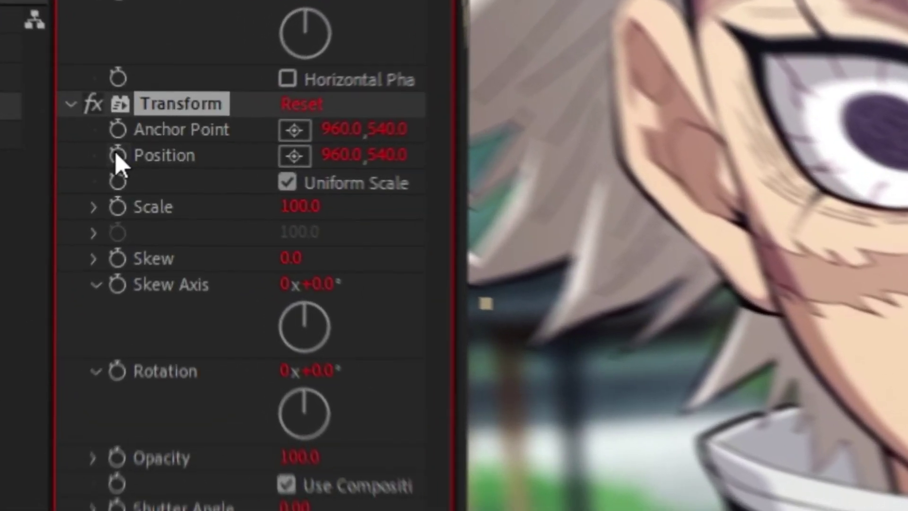
Step: Add a Transform Position keyframe at frame 22 and set the effect's horizontal Position to 1514 at frame 23
{"action": "left_click", "coordinate": [150, 163]}
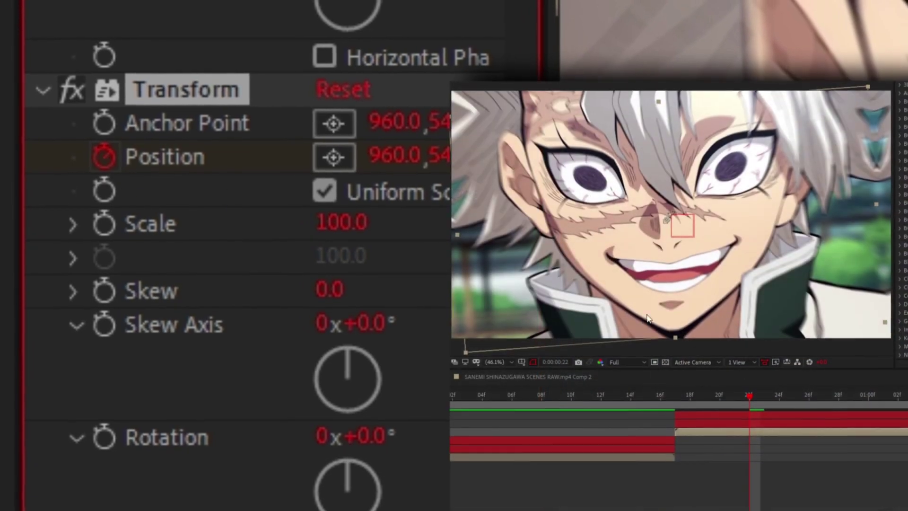
{"action": "left_click", "coordinate": [754, 386]}
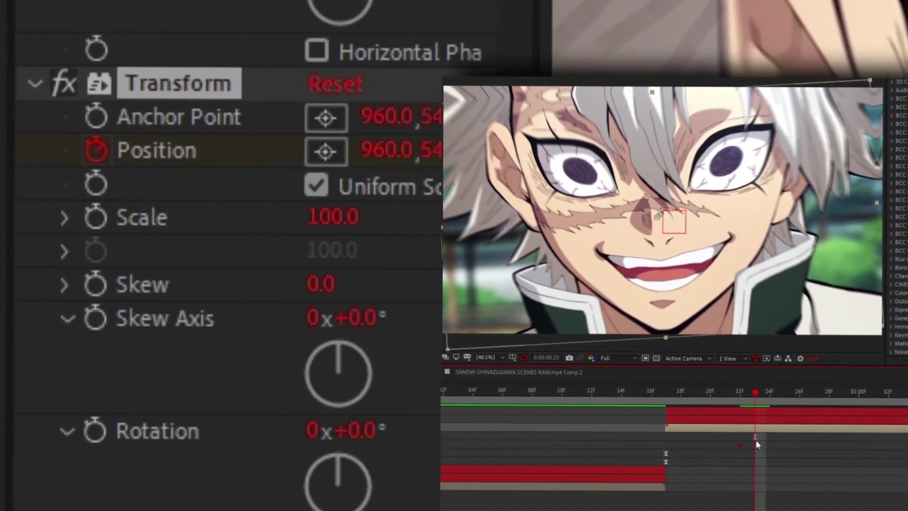
{"action": "left_click_drag", "start_coordinate": [386, 166], "coordinate": [520, 166]}
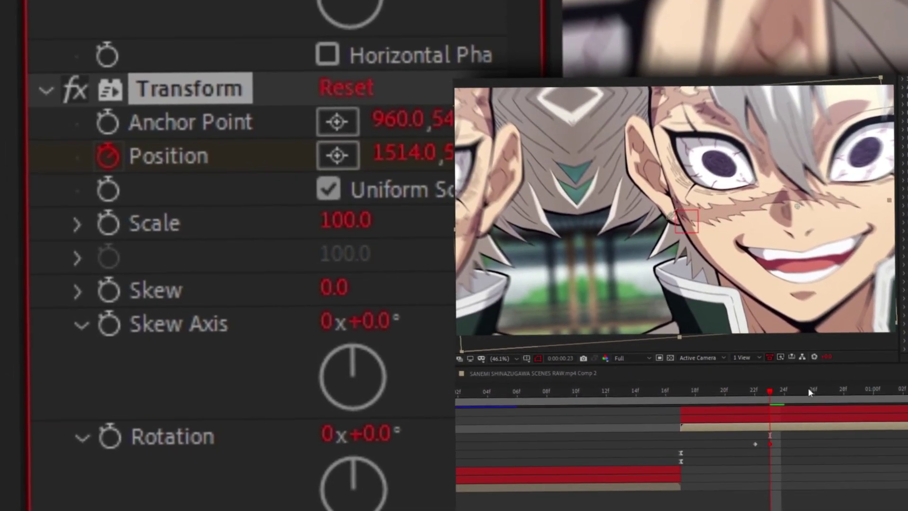
Step: Set the Transform effect's horizontal Position to 475 at frame 29
{"action": "left_click_drag", "start_coordinate": [757, 405], "coordinate": [845, 401]}
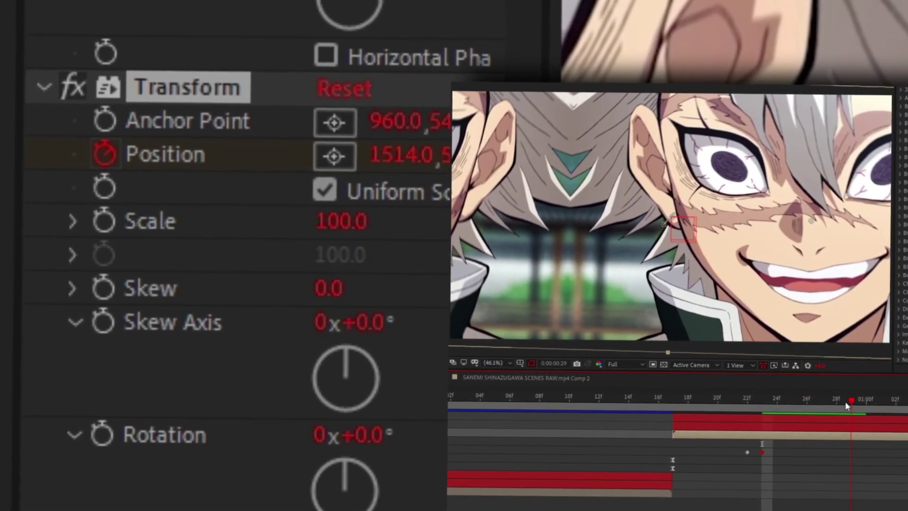
{"action": "left_click_drag", "start_coordinate": [416, 161], "coordinate": [164, 161]}
{"action": "left_click_drag", "start_coordinate": [400, 162], "coordinate": [160, 156]}
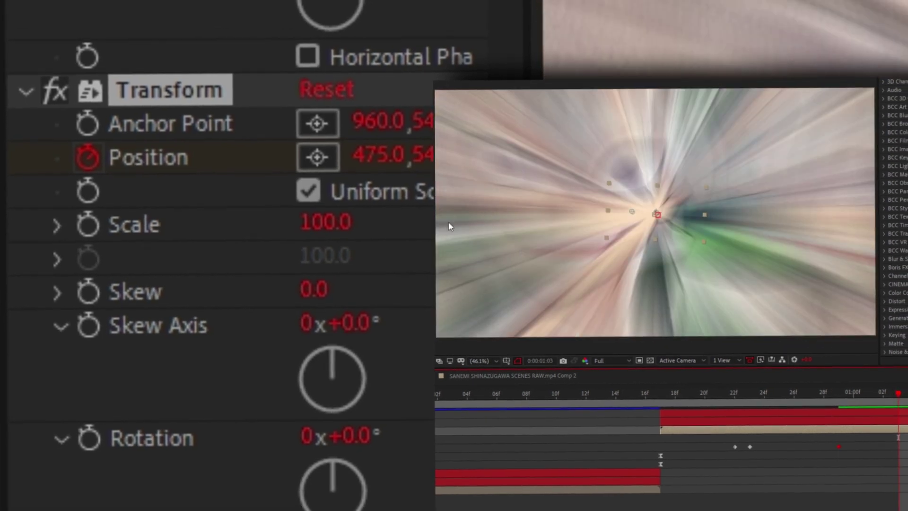
Step: Reset the Transform effect's Position at 01:03, Easy Ease all its Position keyframes and preview the result
{"action": "right_click", "coordinate": [223, 158]}
{"action": "left_click", "coordinate": [364, 464]}
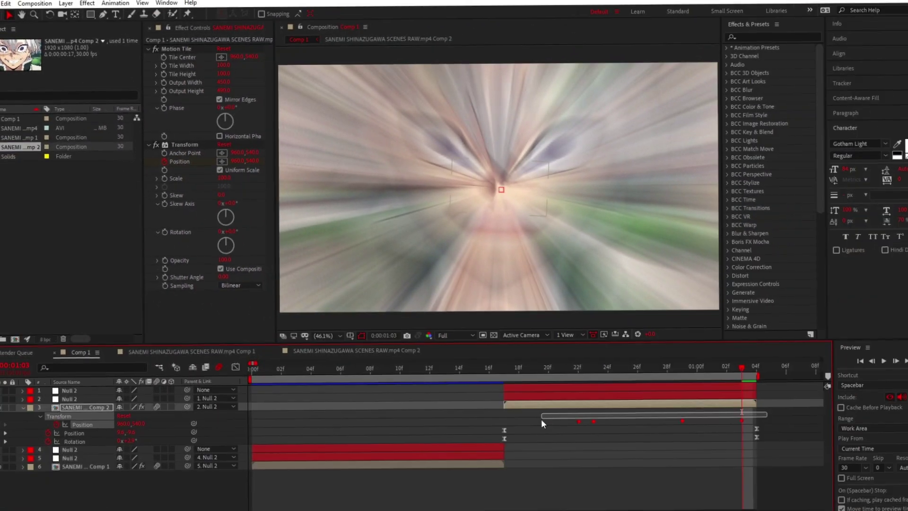
{"action": "left_click", "coordinate": [542, 420]}
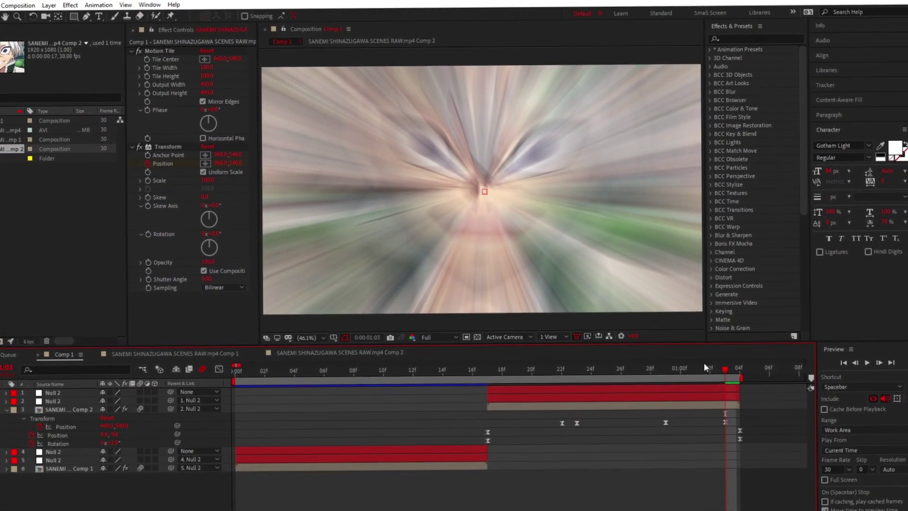
{"action": "key", "text": "space"}
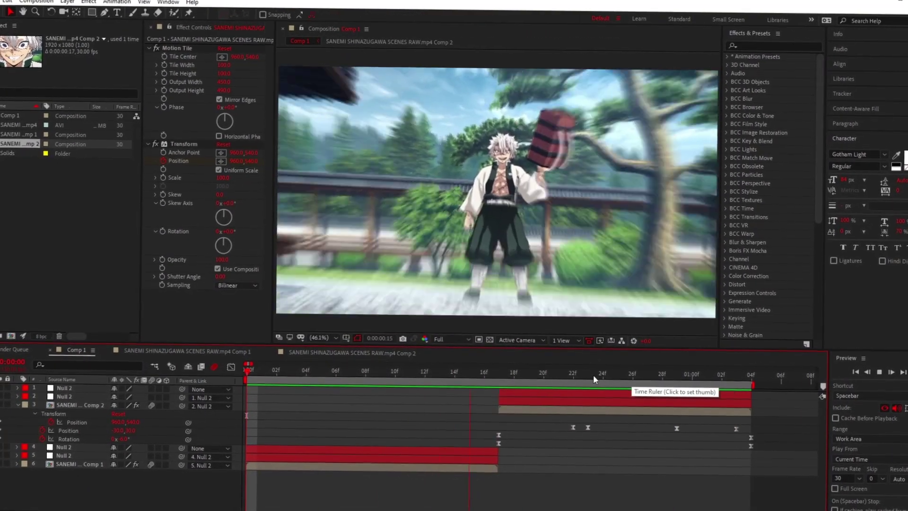
Step: Retime the Transform Position keyframes, moving the third one to frame 27 and the last one to 01:02
{"action": "left_click", "coordinate": [594, 376]}
{"action": "left_click_drag", "start_coordinate": [675, 428], "coordinate": [659, 428]}
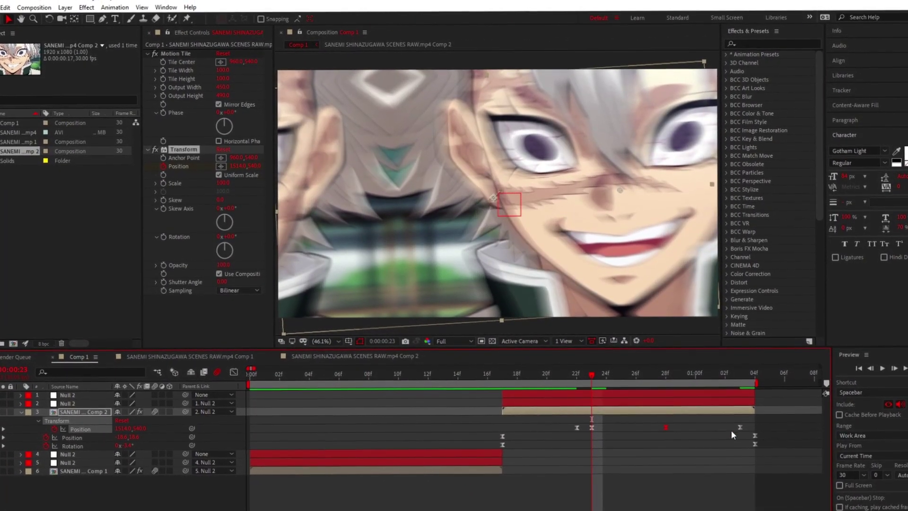
{"action": "left_click_drag", "start_coordinate": [742, 423], "coordinate": [728, 425]}
{"action": "left_click", "coordinate": [725, 432]}
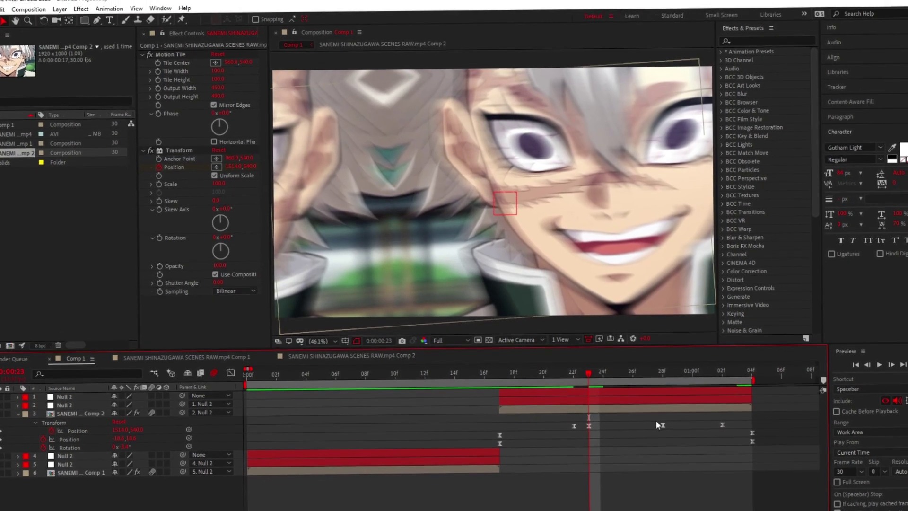
{"action": "key", "text": "space"}
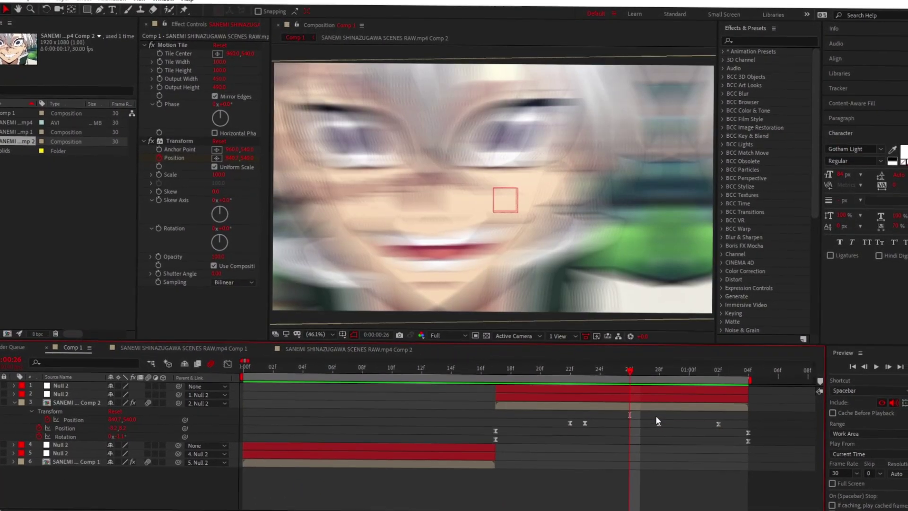
{"action": "left_click", "coordinate": [665, 427]}
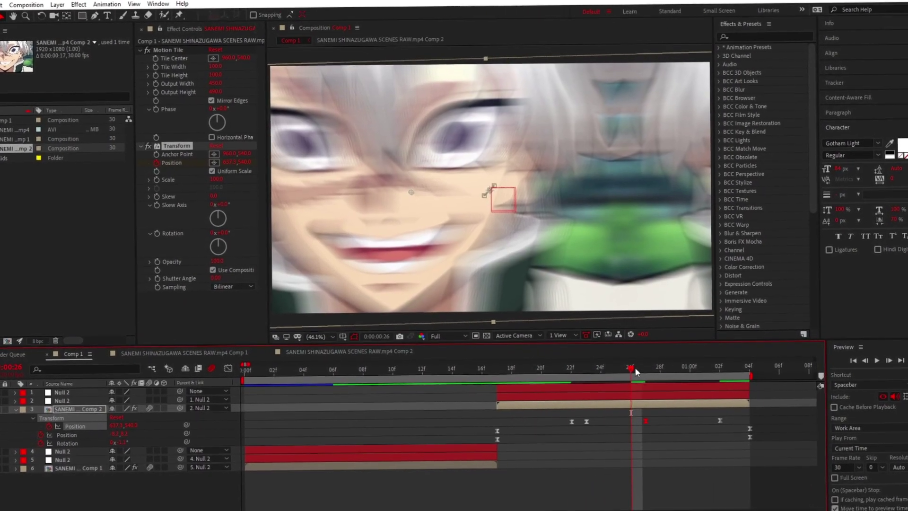